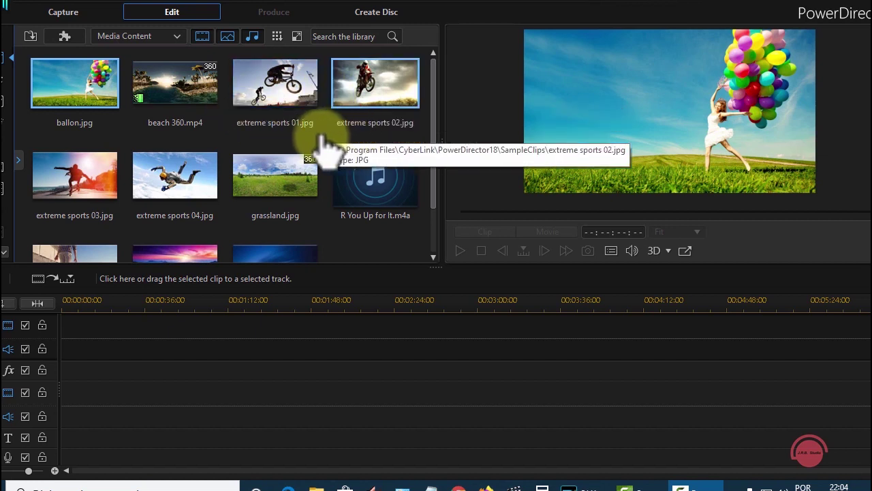
Step: Place ballon.jpg at the start of video track 1 and scale the timeline ruler to one-second divisions
drag(78, 85, 65, 345)
drag(644, 286, 467, 303)
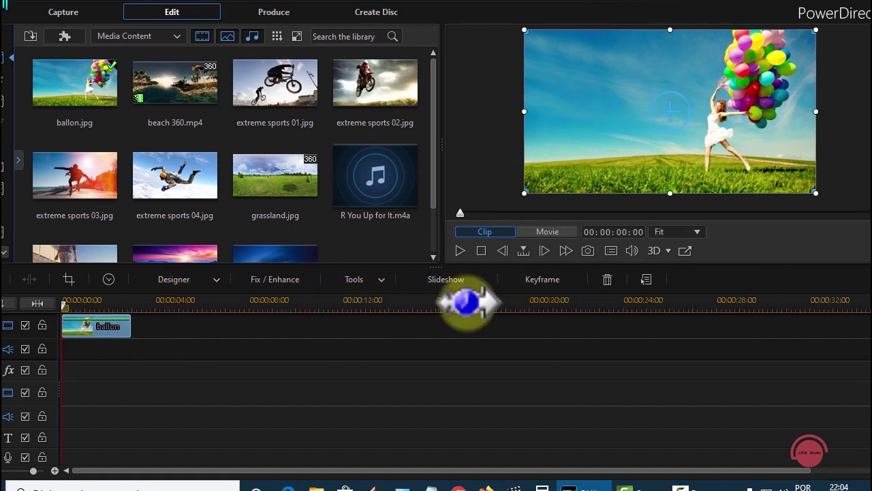
drag(184, 305, 327, 293)
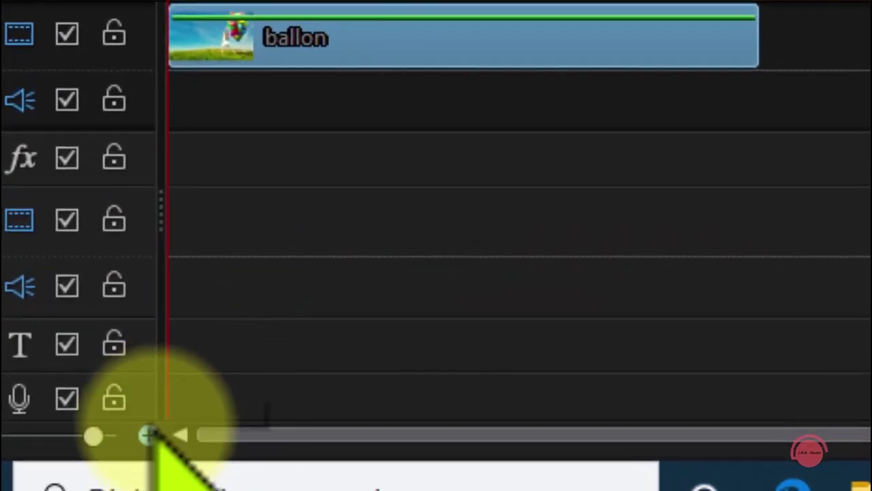
click(148, 436)
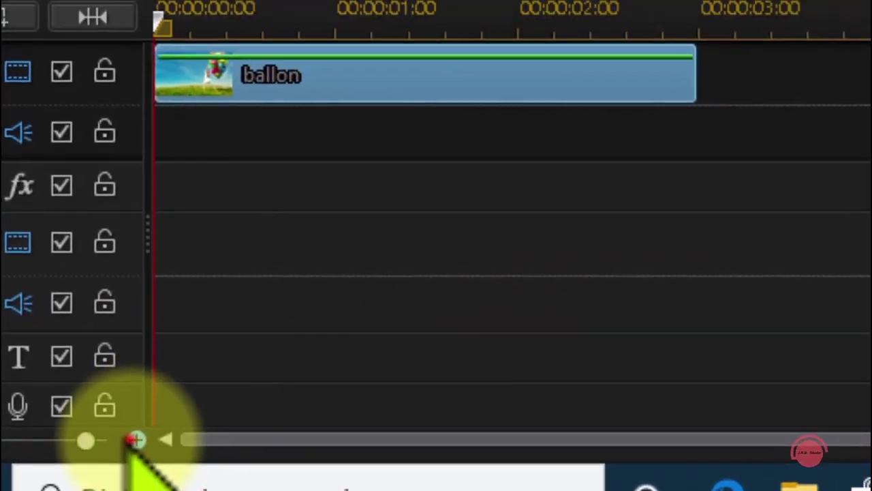
click(148, 436)
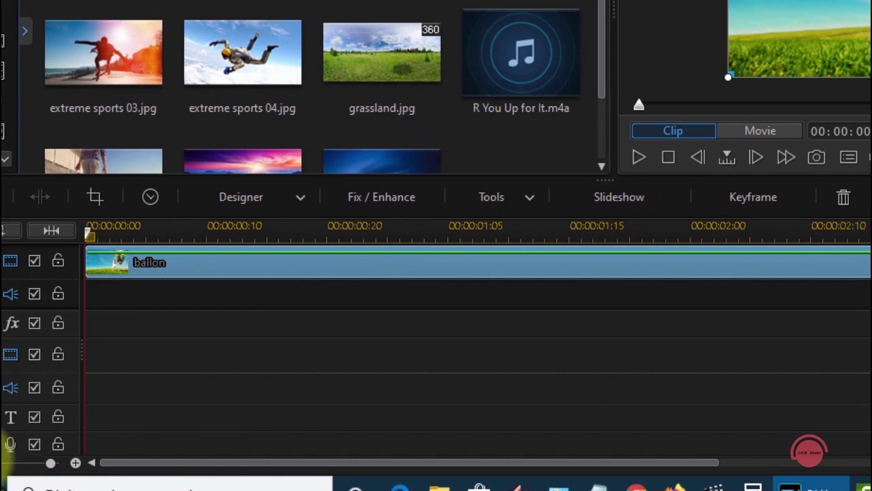
click(1, 463)
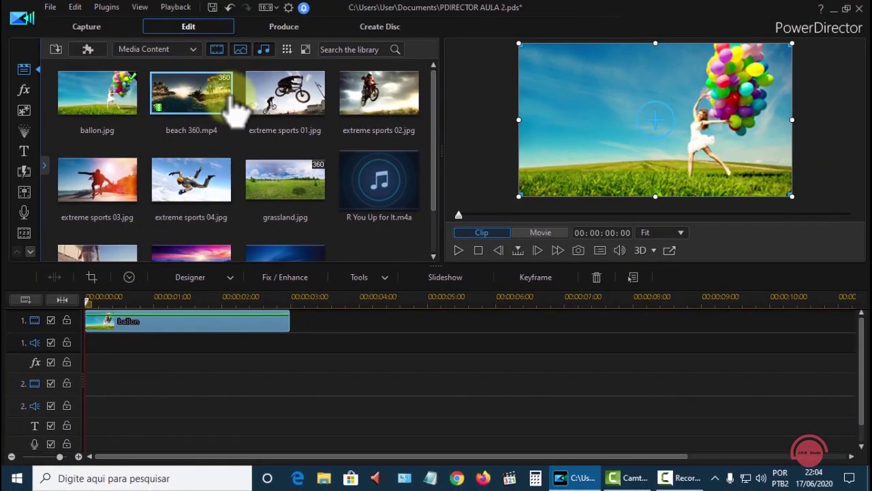
Step: Insert grassland.jpg directly after the ballon clip on video track 1 and set the playhead inside it at 00:00:03:14
drag(191, 92, 205, 109)
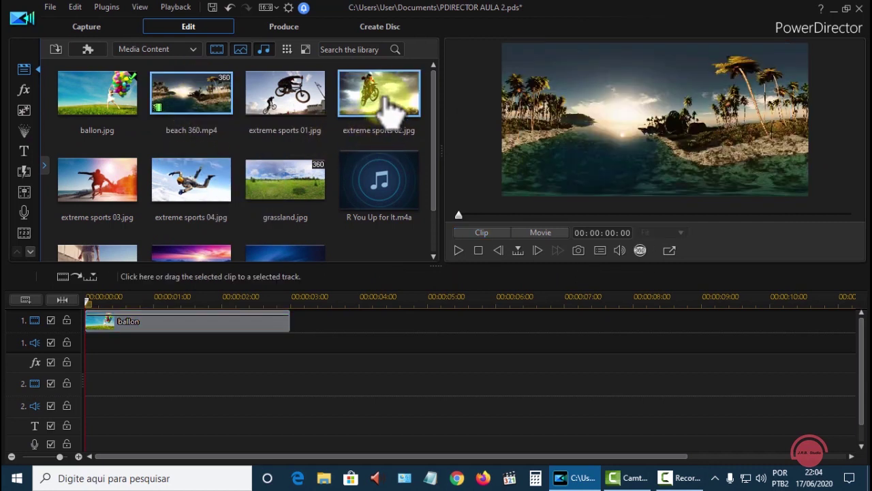
drag(293, 179, 329, 358)
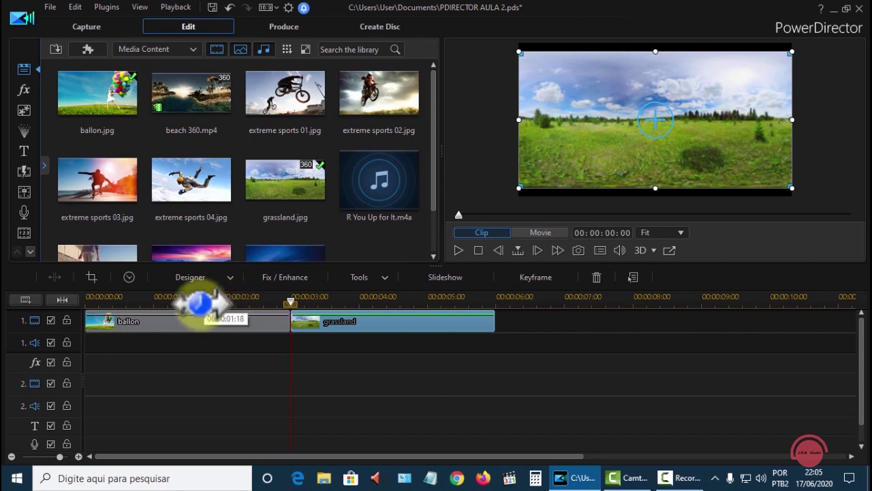
click(200, 320)
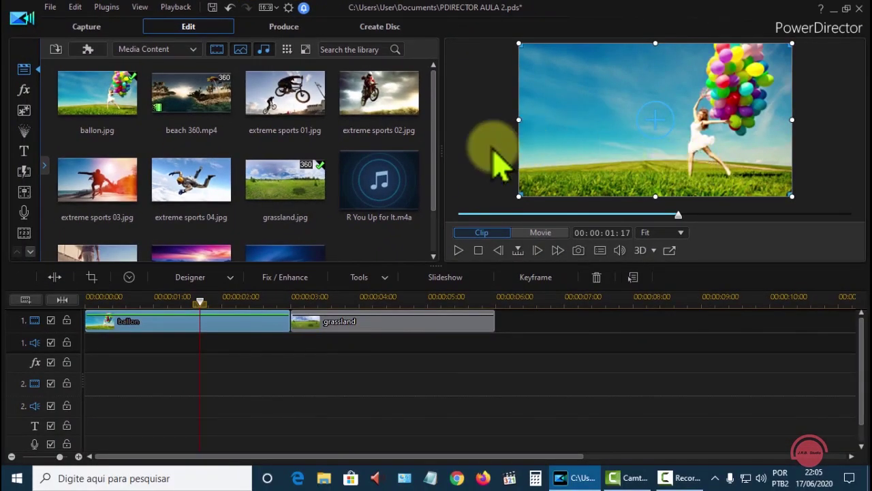
click(202, 310)
drag(203, 310, 328, 321)
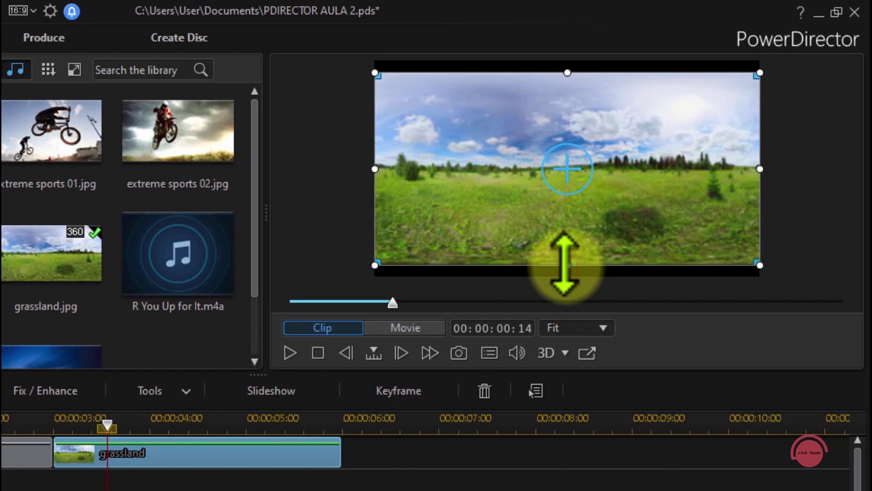
Step: Enlarge the grassland image at its lower and upper edges to reduce the black bars, and compare it with the ballon clip
drag(565, 266, 564, 275)
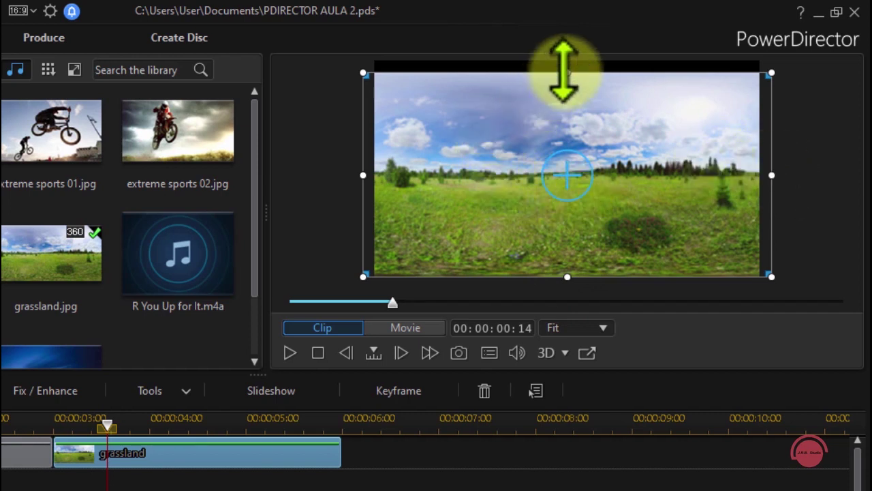
drag(565, 68, 566, 65)
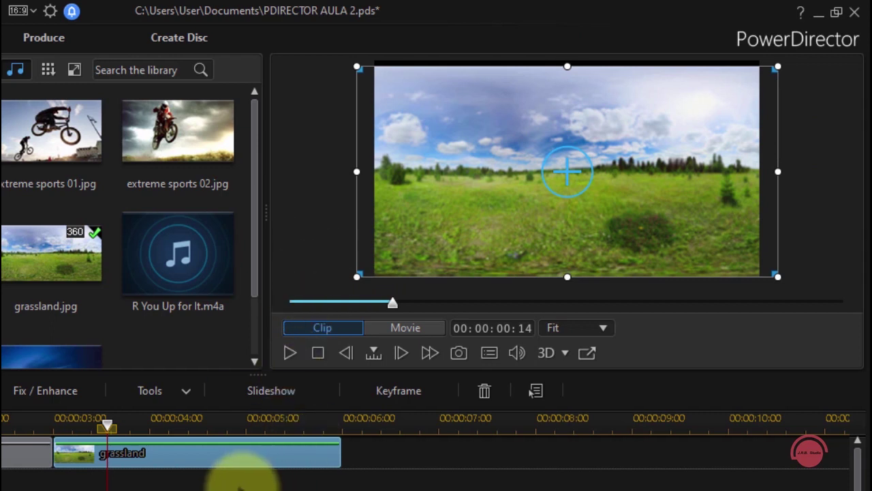
click(241, 486)
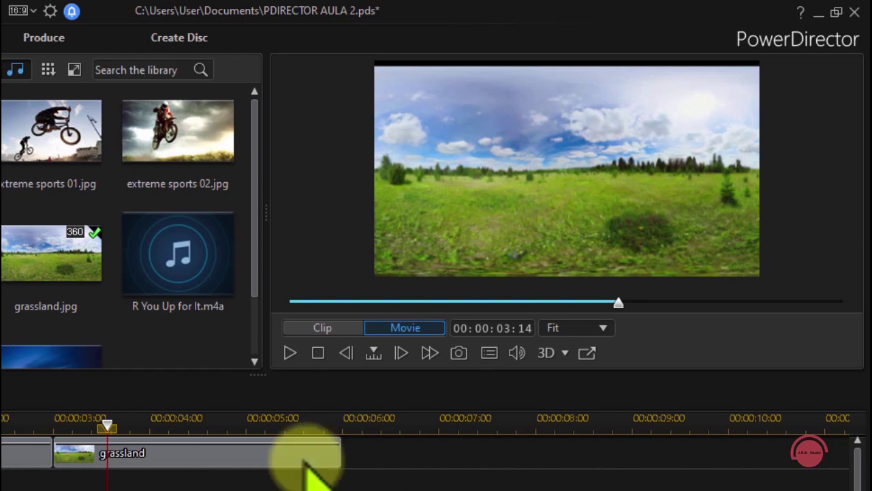
click(7, 419)
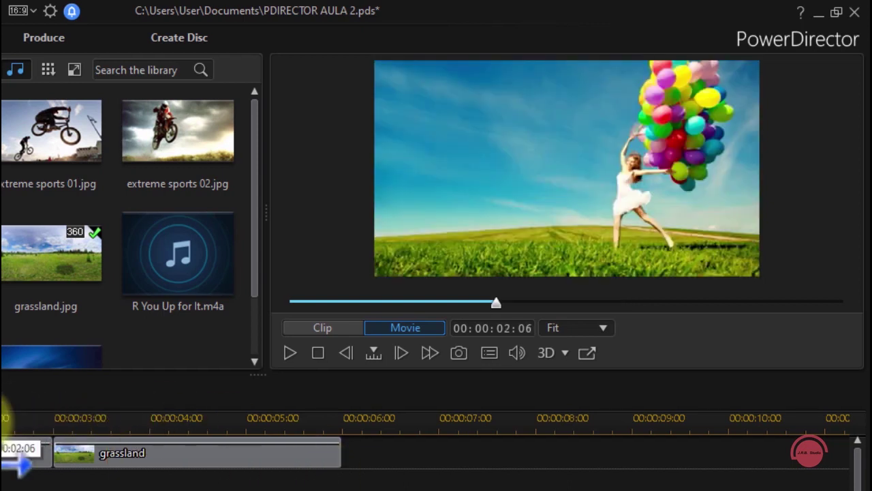
click(202, 420)
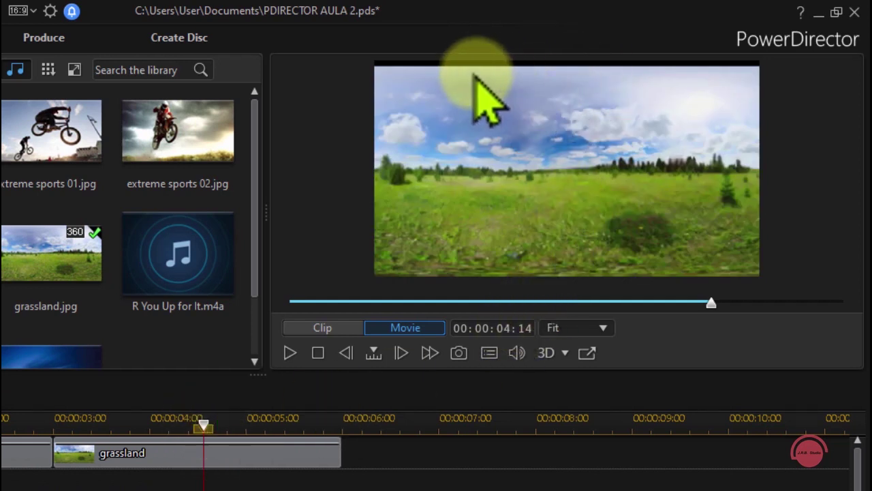
Step: Extend the grassland image's upper edge to the top of the video frame to cover the remaining black bar
click(294, 457)
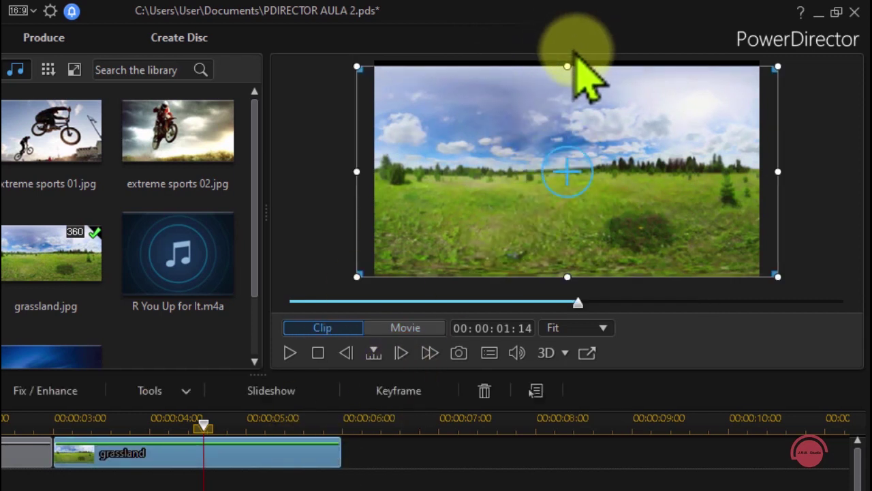
drag(565, 68, 564, 62)
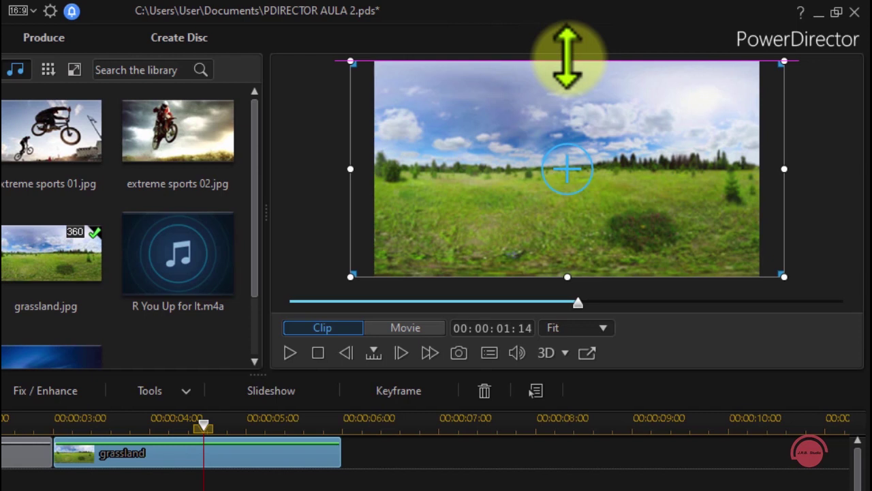
drag(566, 60, 567, 62)
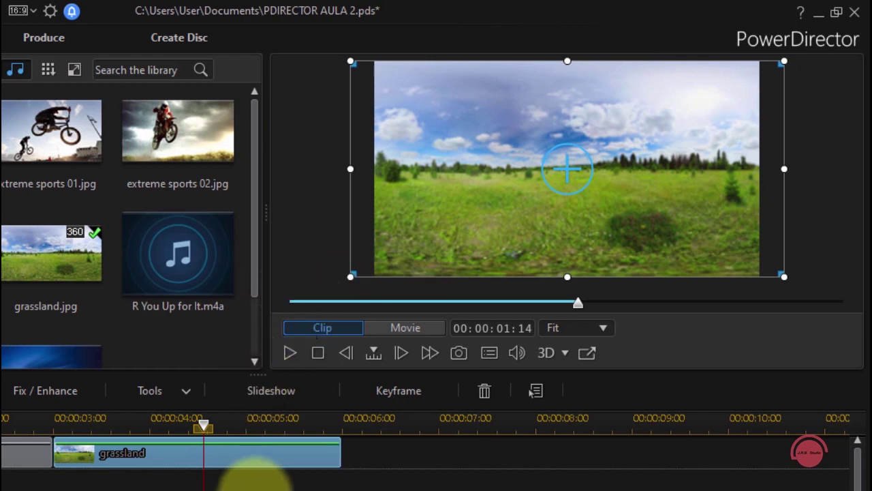
click(258, 486)
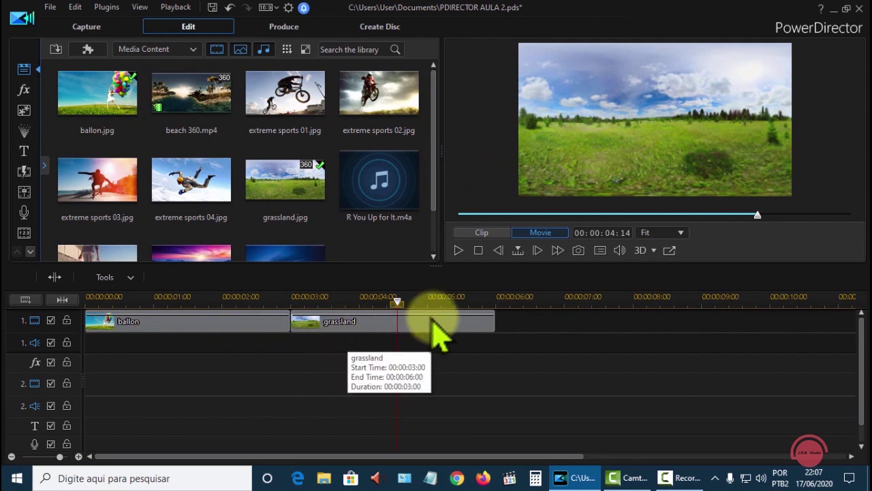
Step: Adjust the grassland clip's duration on the timeline to 00:00:02:00, 00:00:04:08 and finally 00:00:01:11
click(435, 333)
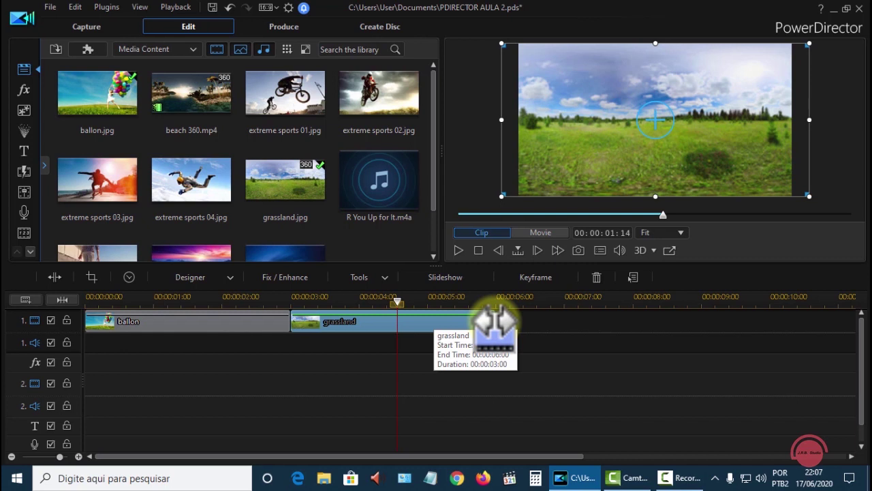
drag(495, 325, 426, 329)
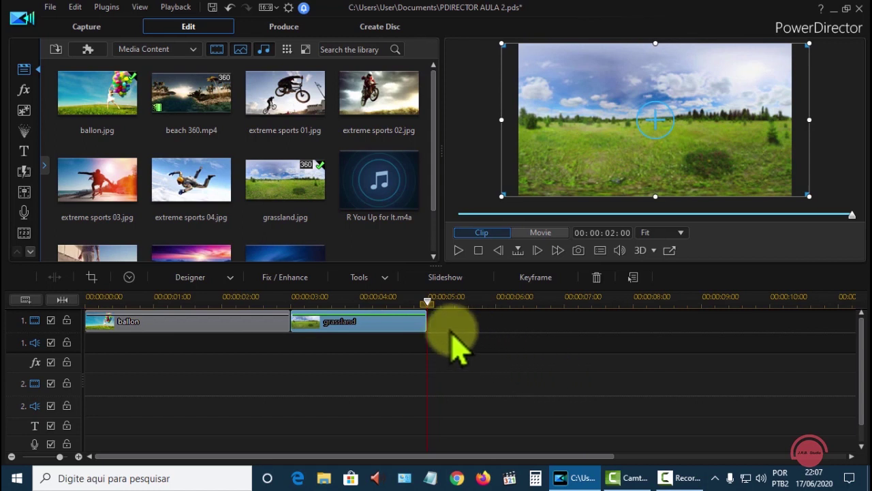
drag(426, 326, 586, 325)
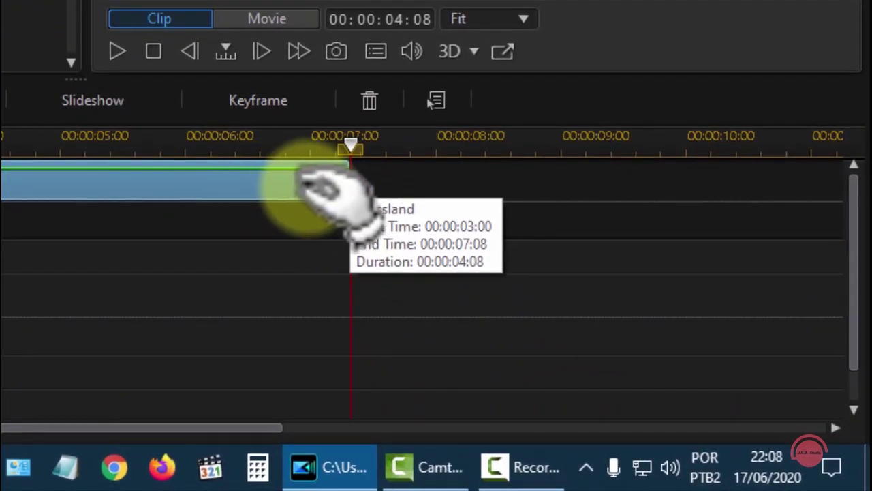
drag(349, 184, 2, 193)
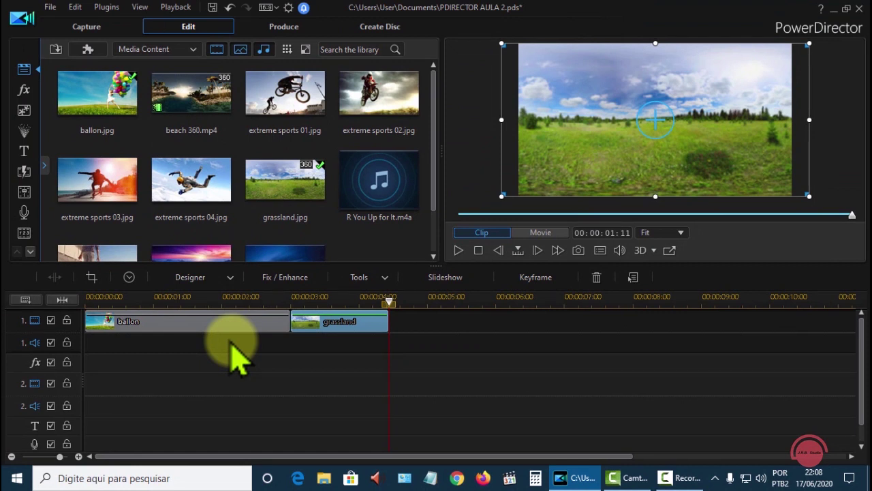
Step: Set the default duration of image files to 2.0 seconds in the Editing preferences
click(257, 326)
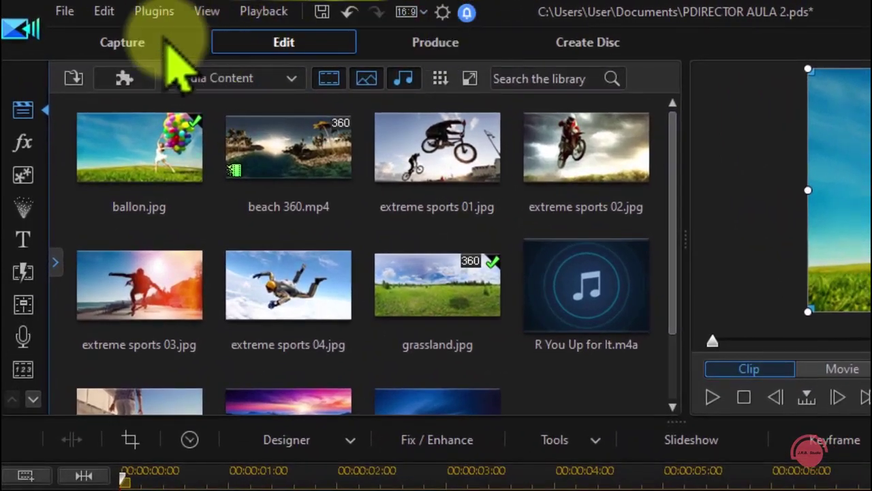
click(104, 11)
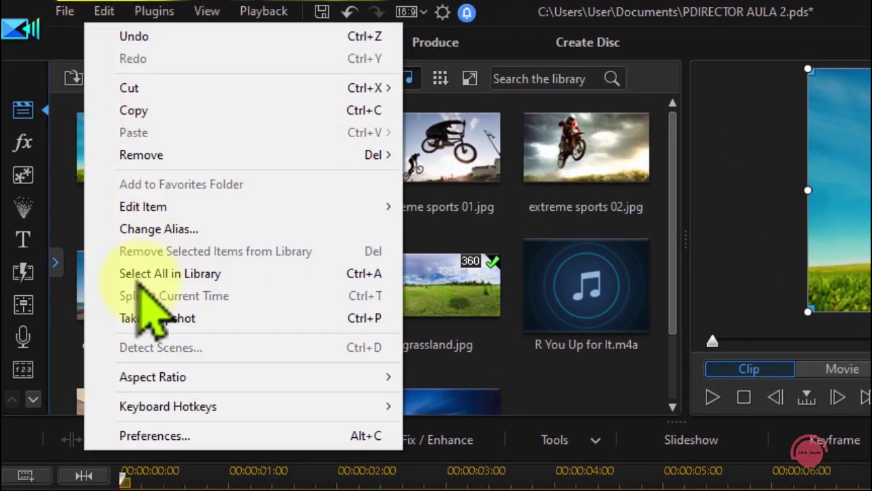
click(206, 430)
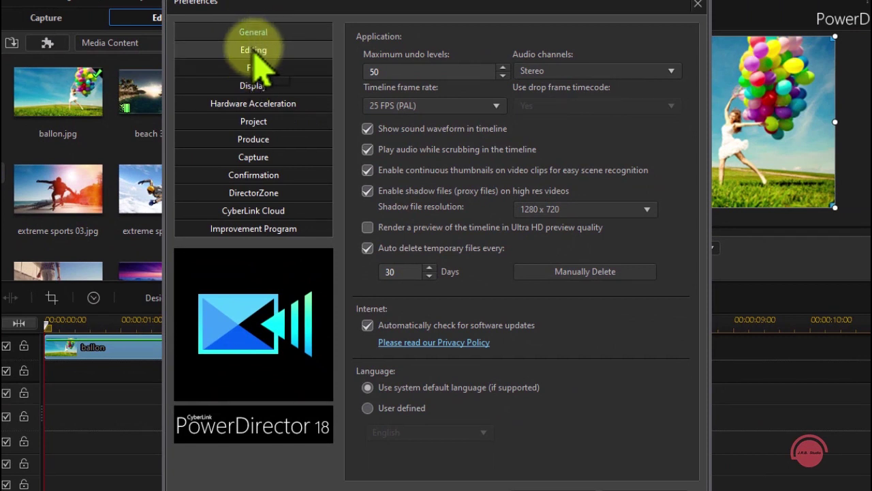
click(255, 54)
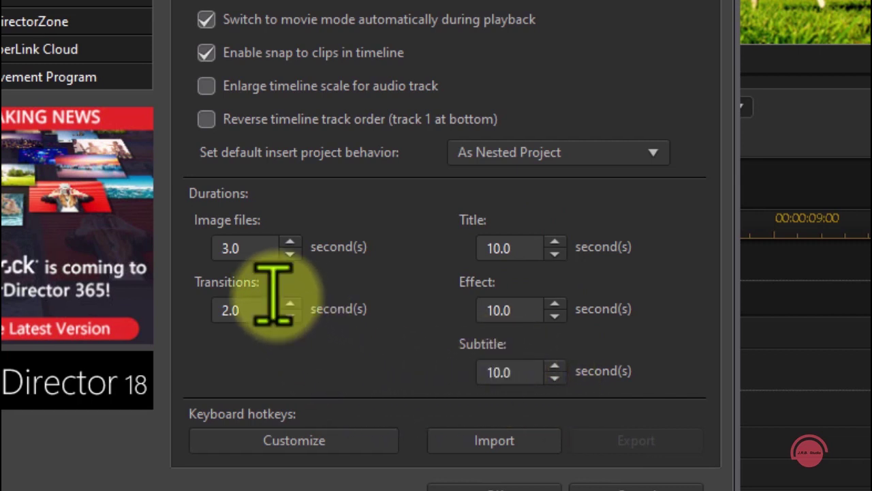
click(290, 254)
click(290, 254)
click(290, 254)
click(289, 254)
click(289, 254)
click(290, 254)
click(290, 254)
click(289, 254)
click(289, 254)
click(290, 254)
click(290, 254)
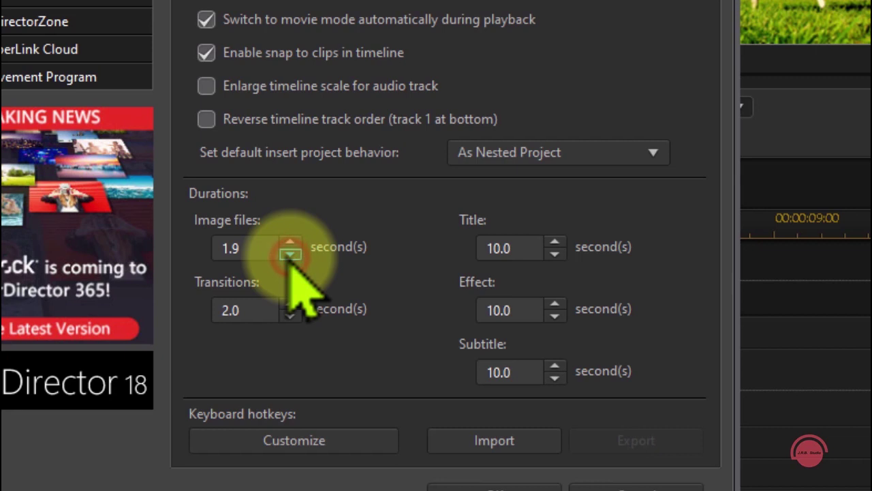
click(290, 242)
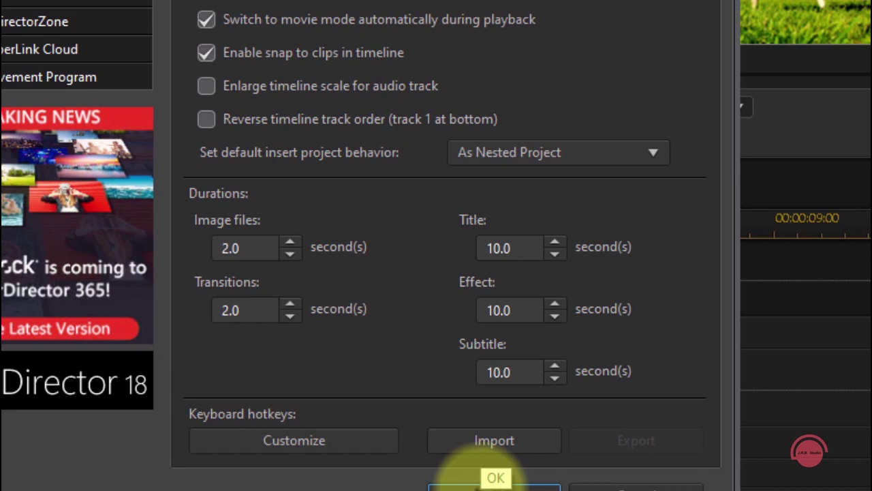
Step: Set the default image file duration to 3.0 seconds and apply the preferences
click(290, 242)
click(289, 242)
click(289, 242)
click(290, 242)
click(290, 242)
click(290, 242)
click(289, 242)
click(290, 242)
click(289, 242)
click(290, 242)
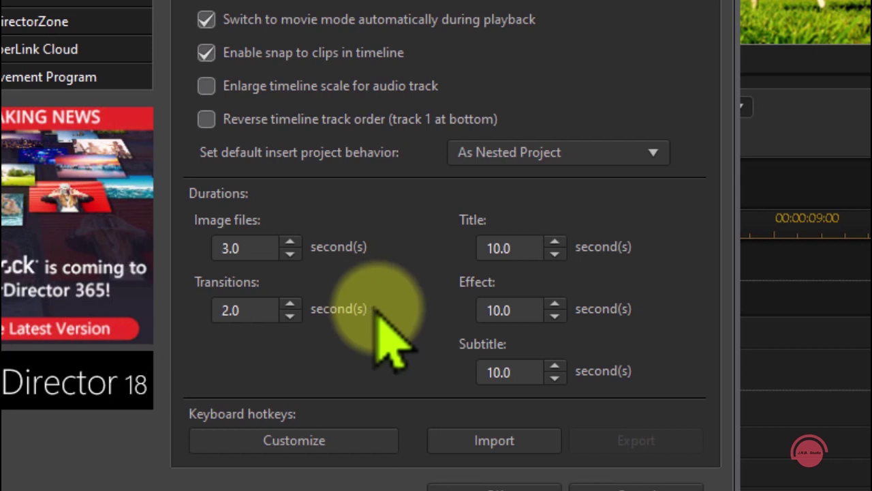
click(545, 485)
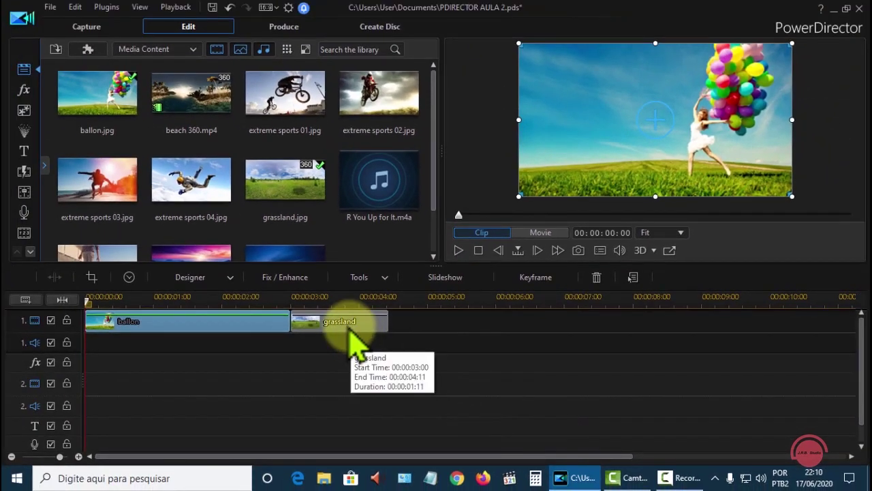
Step: Delete the shortened grassland clip and insert grassland.jpg afresh after the ballon clip on video track 1
click(350, 333)
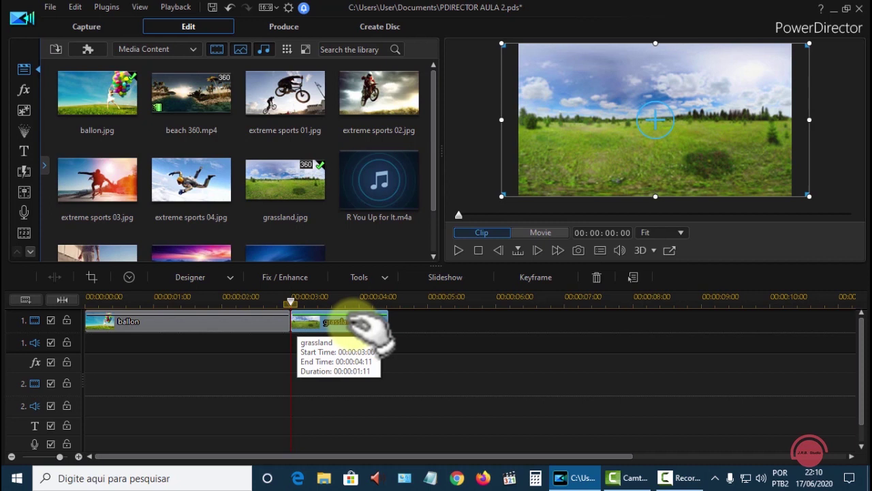
key(Delete)
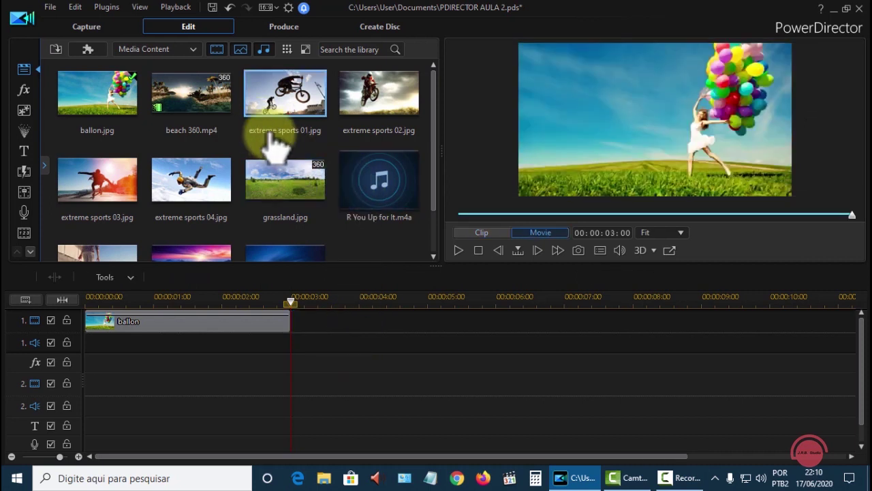
drag(289, 171, 290, 334)
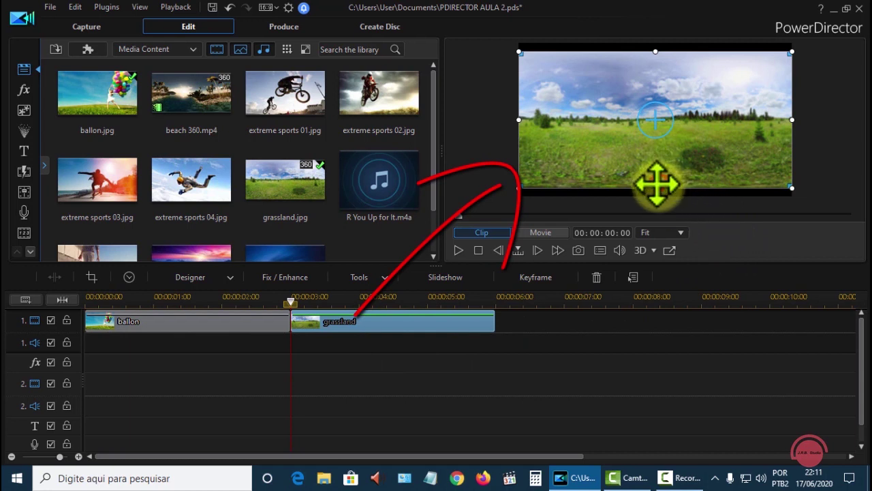
Step: Enlarge the grassland image past the lower and upper edges of the video frame to cover both black bars
drag(655, 186, 658, 202)
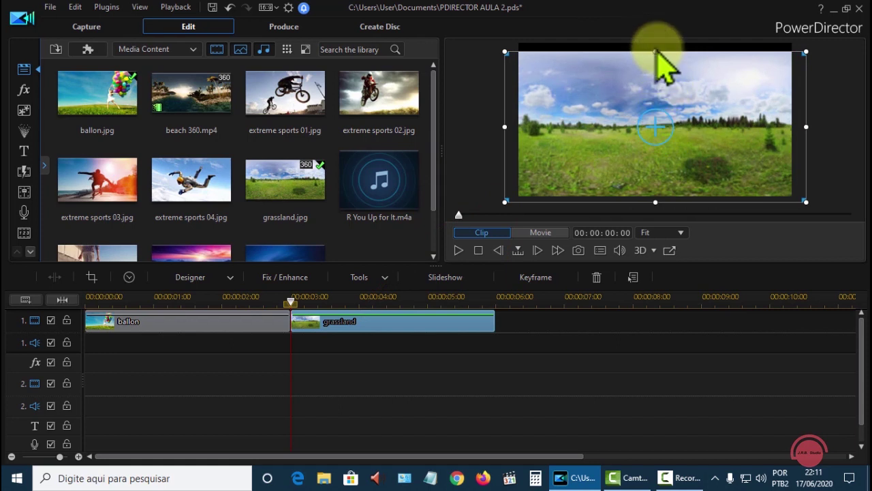
drag(652, 49, 654, 43)
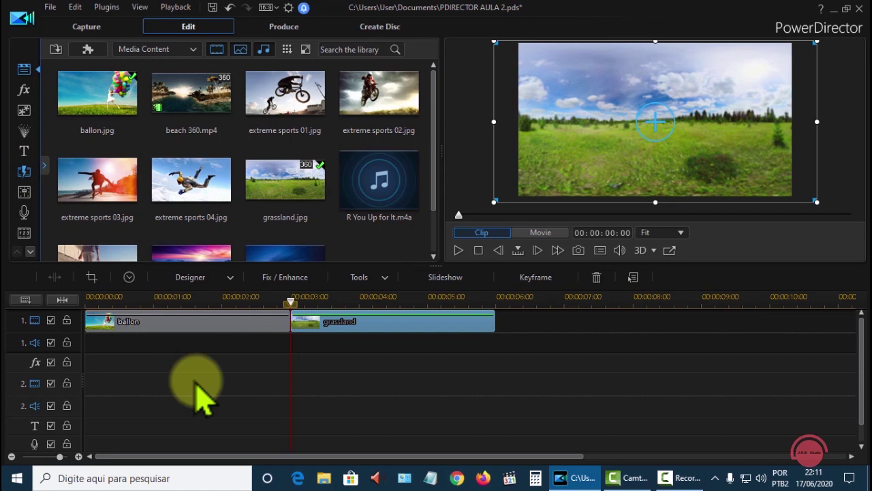
Step: Open the transition library and look through all of the available transitions
click(692, 296)
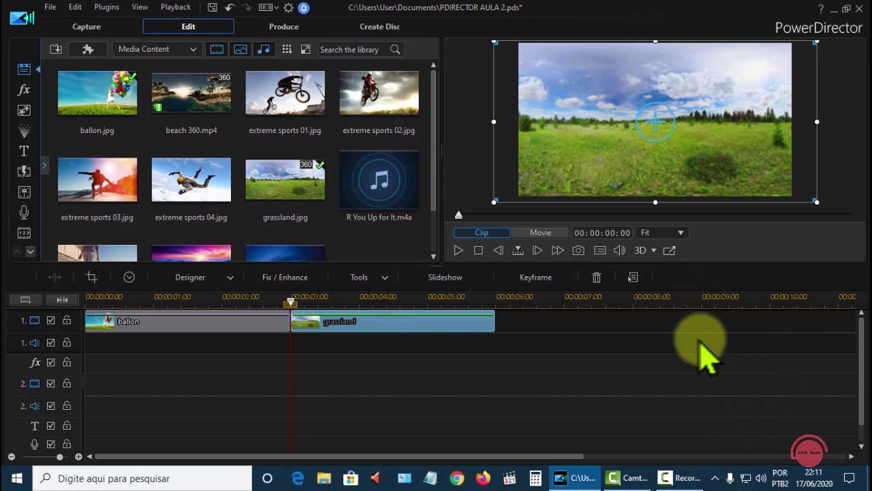
key(F8)
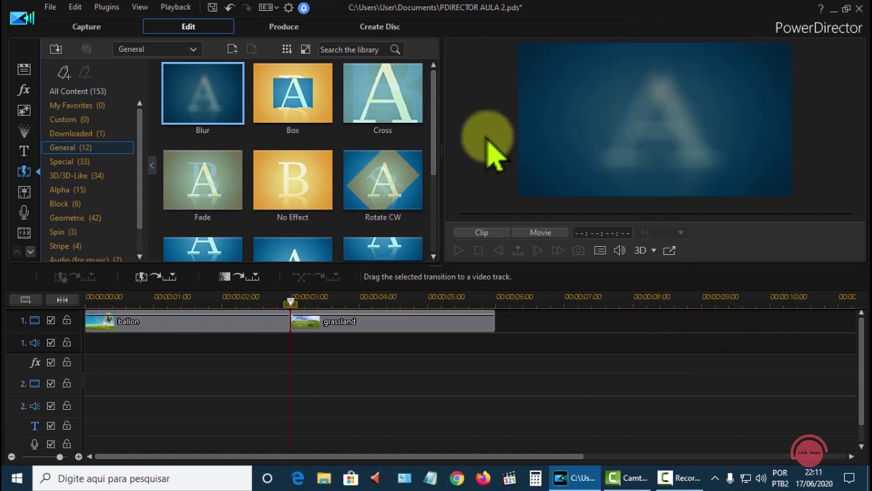
click(102, 91)
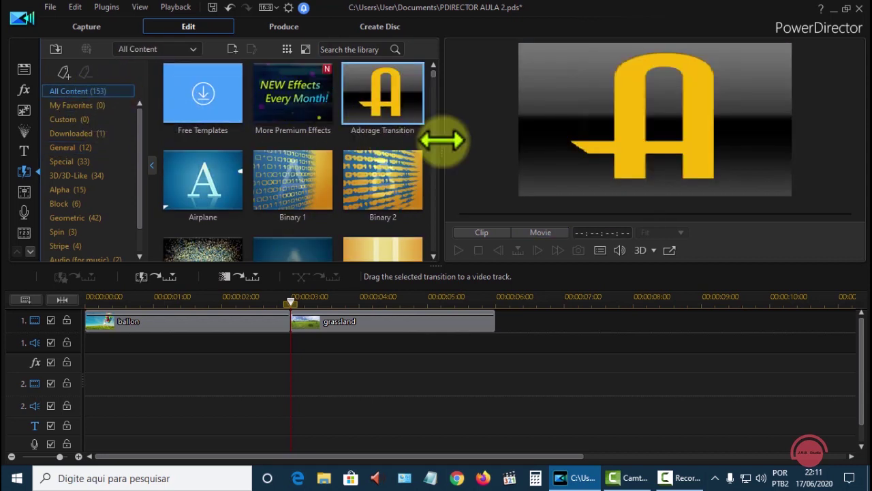
scroll(402, 153, down, 3)
scroll(402, 154, down, 15)
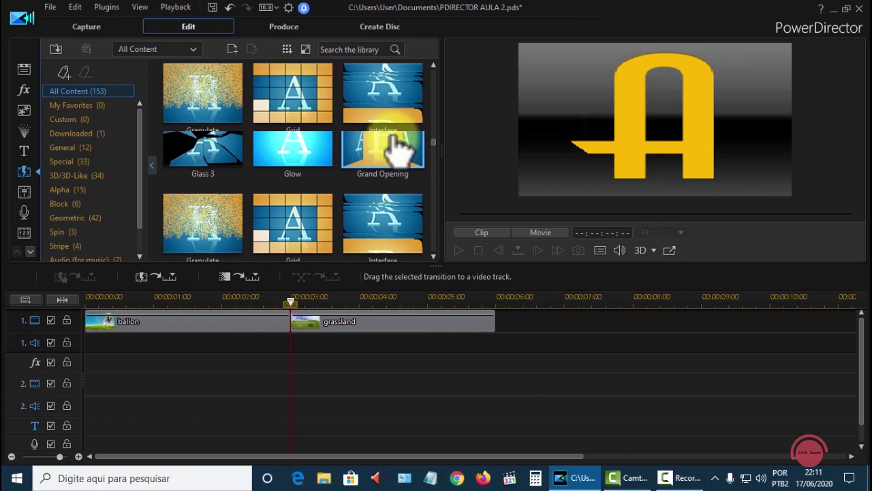
scroll(389, 136, down, 10)
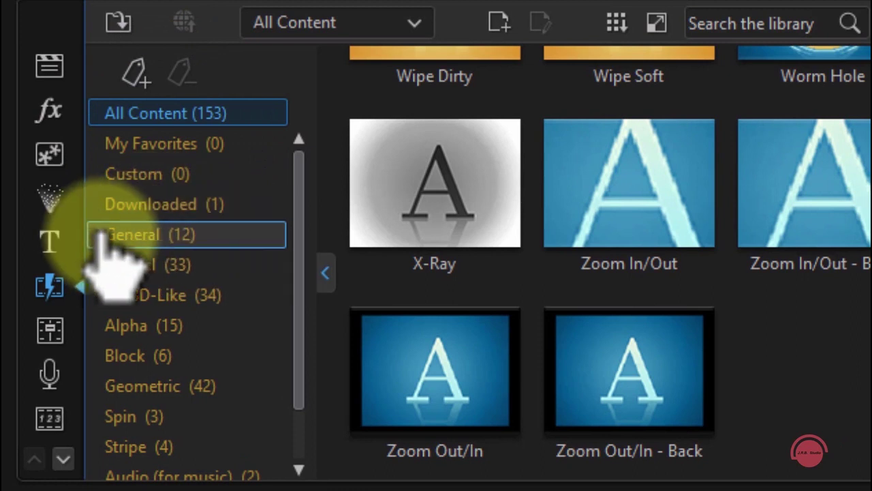
Step: Look at the My Favorites, Downloaded and General categories of the transition library
click(186, 146)
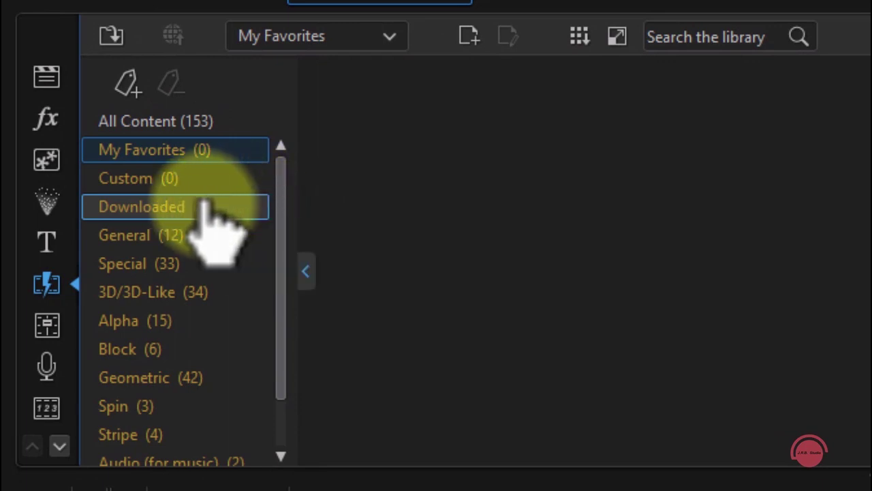
click(203, 207)
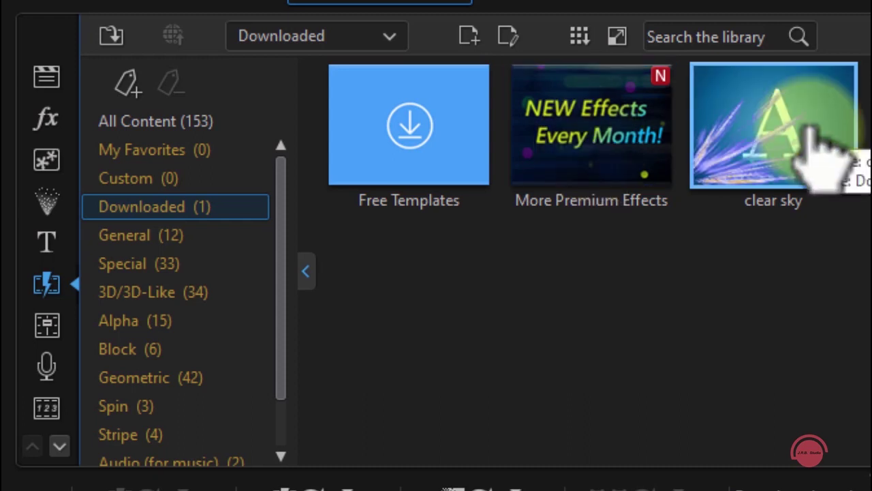
click(140, 235)
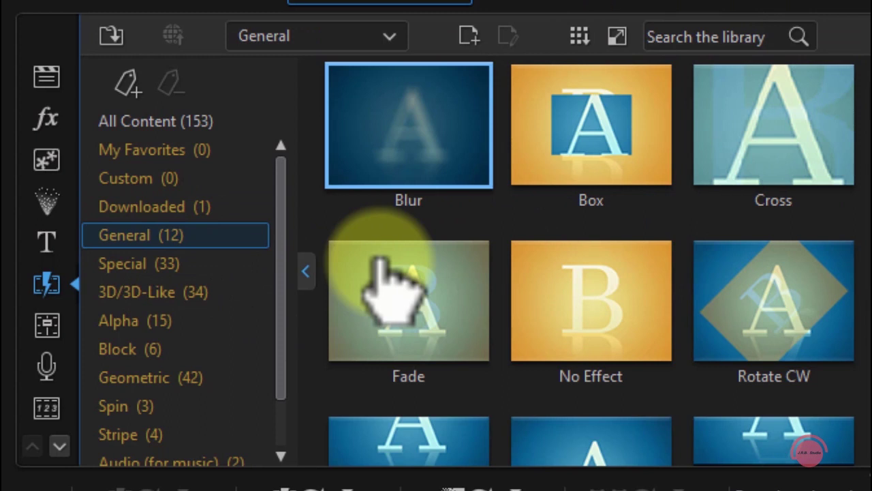
Step: Preview the transitions in the General category, including Blur, Box, Cross, Fade, No Effect and Rotate CW
click(418, 201)
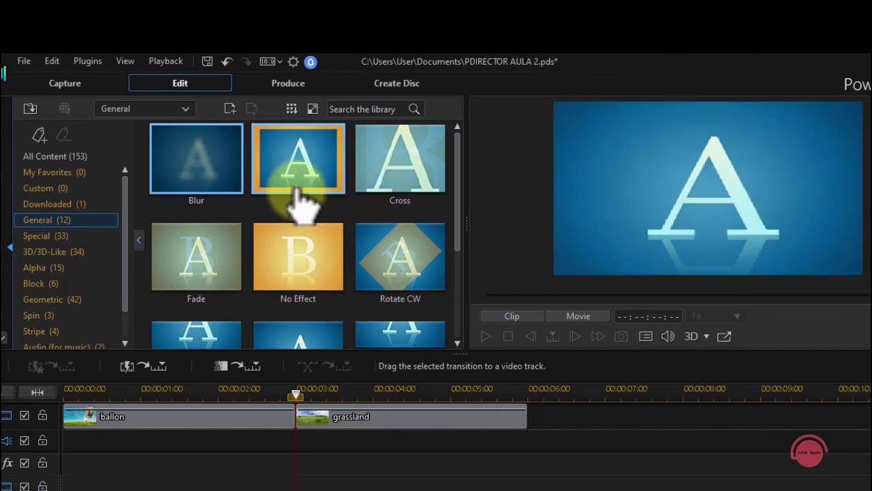
click(298, 190)
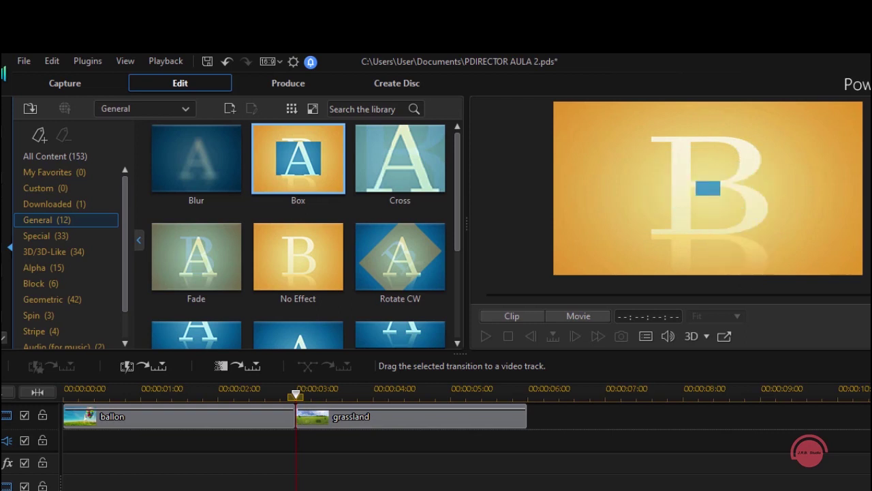
click(407, 181)
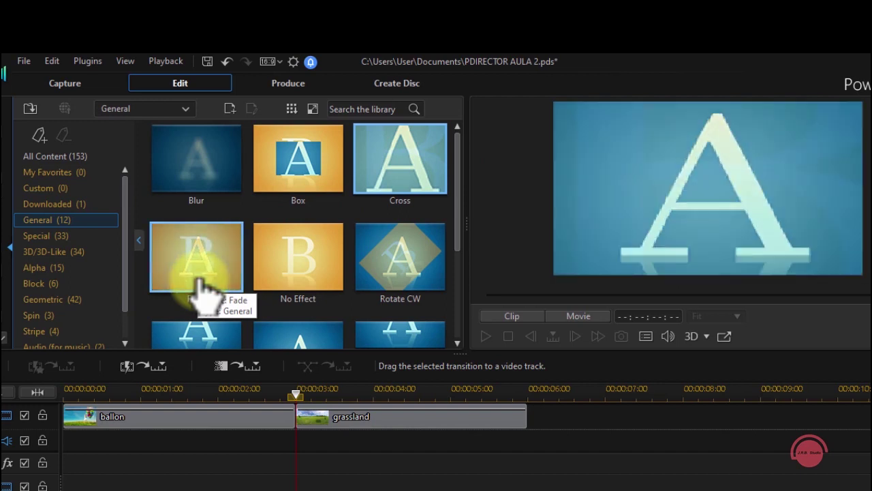
click(205, 289)
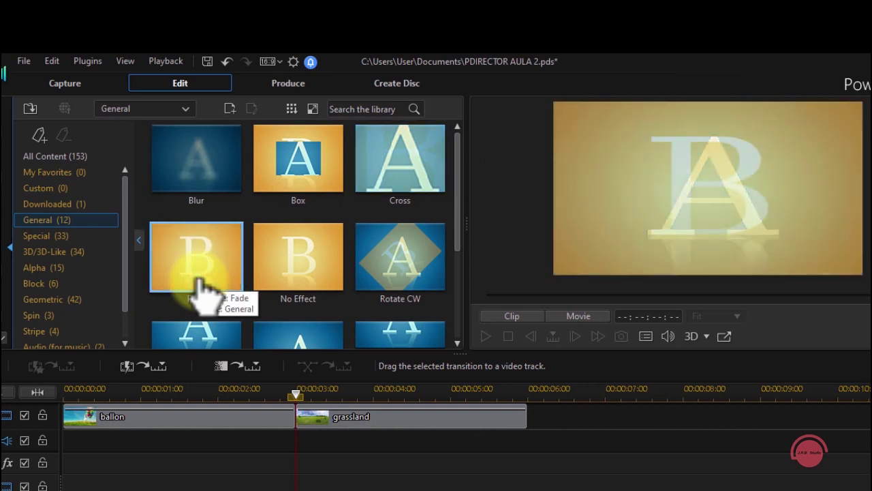
click(313, 269)
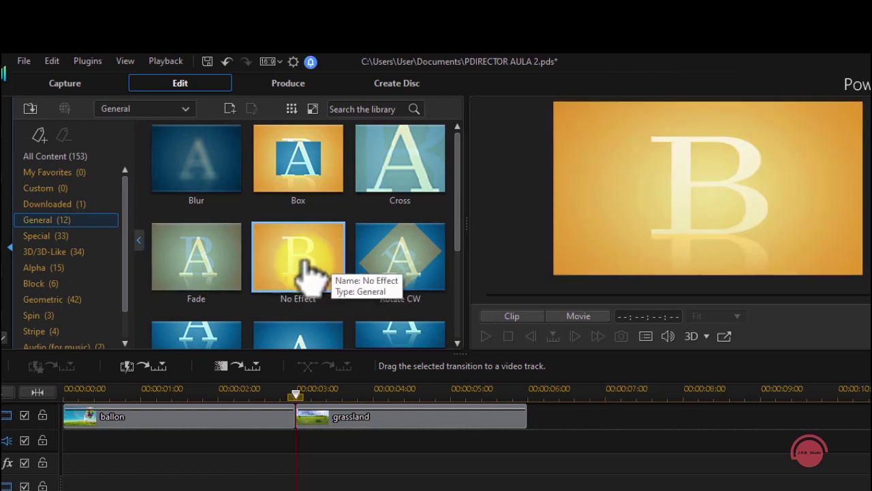
click(421, 254)
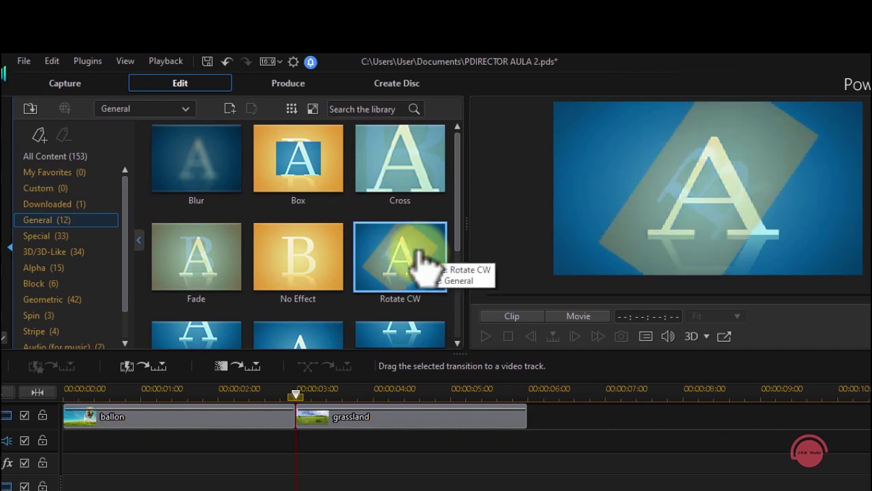
drag(417, 258, 375, 290)
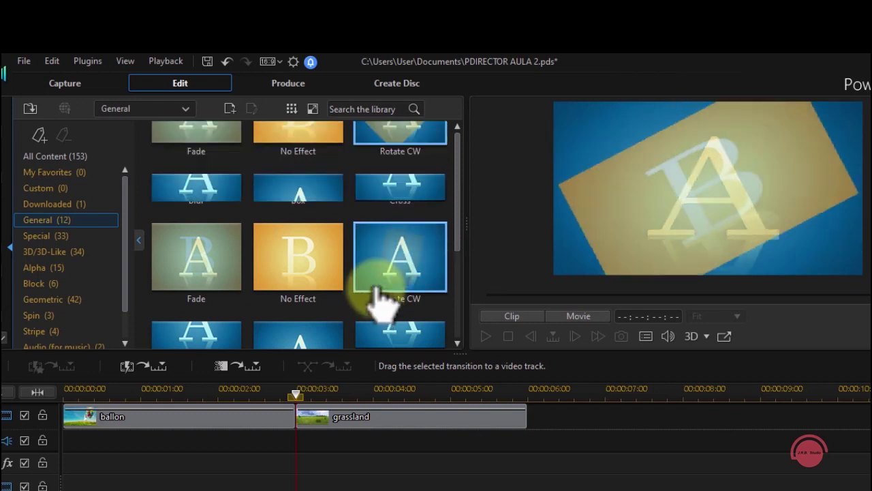
scroll(377, 290, down, 3)
click(214, 327)
click(328, 324)
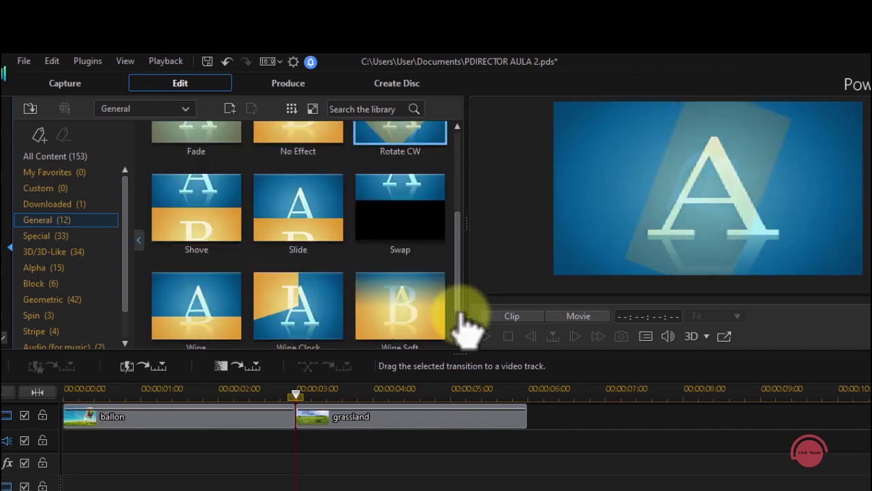
click(394, 312)
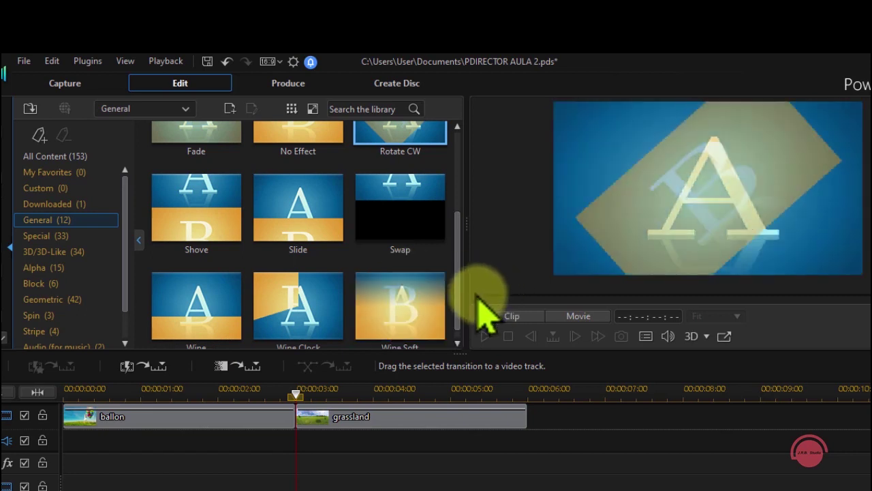
scroll(412, 323, down, 1)
Step: Play the plain cut between the ballon and grassland clips, and apply the Wipe Soft transition at that cut
drag(414, 319, 275, 403)
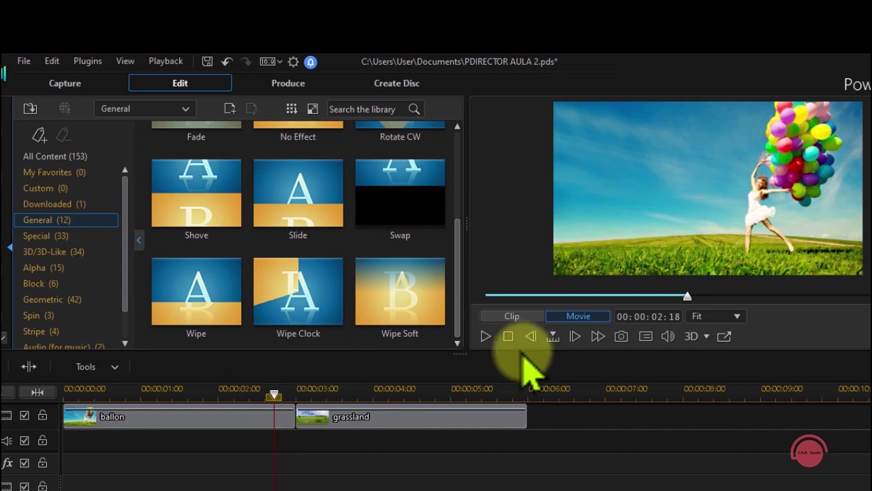
click(487, 335)
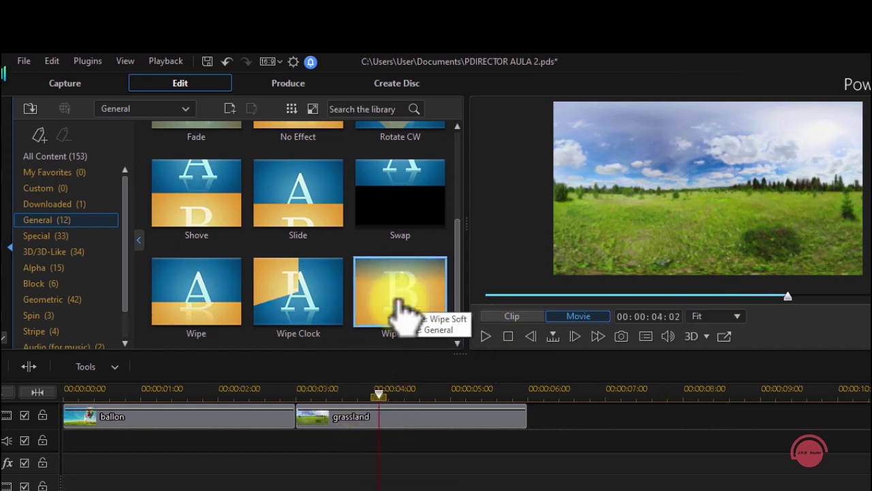
drag(401, 310, 299, 429)
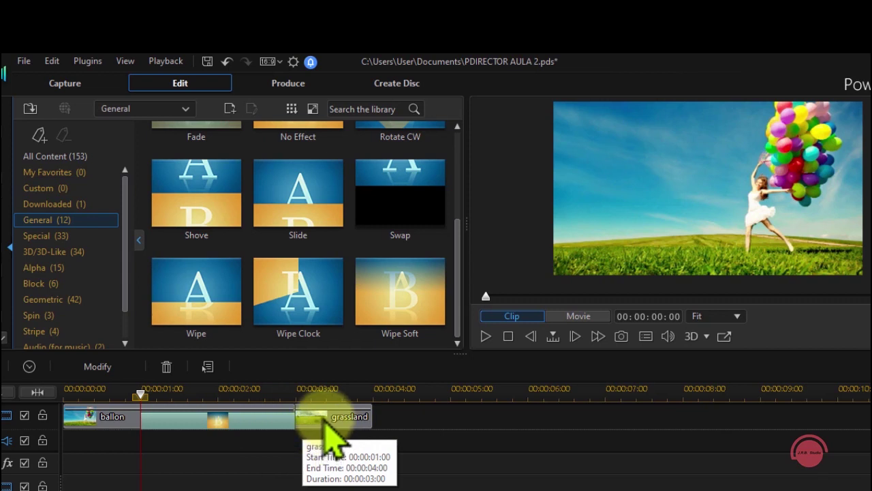
Step: Compare the Cross and Overlap behaviors in the Wipe Soft transition's settings and leave it set to Cross
double_click(249, 424)
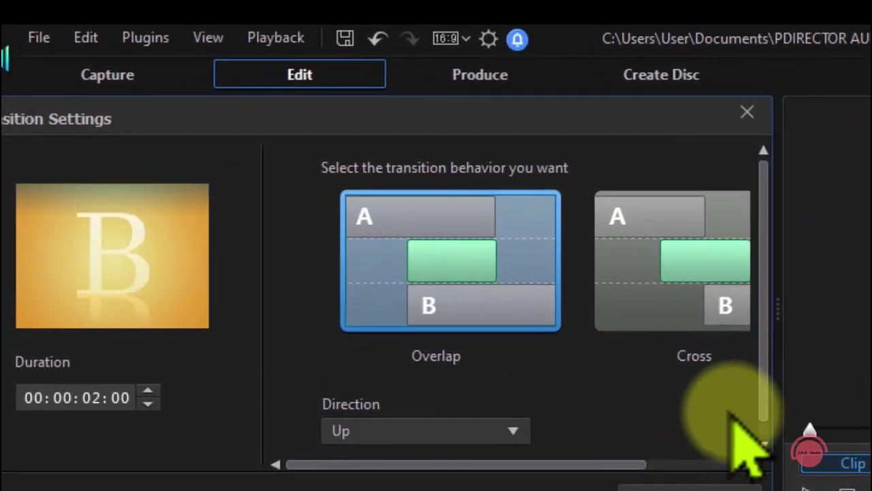
drag(779, 356, 826, 356)
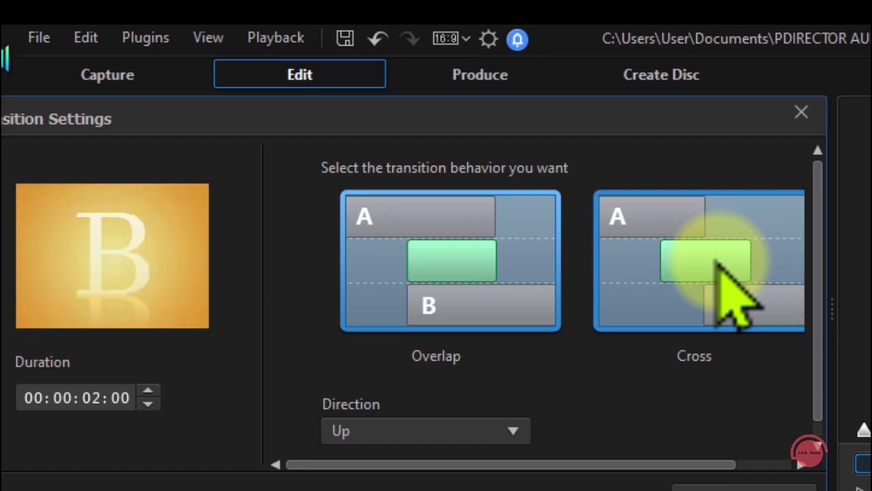
click(719, 261)
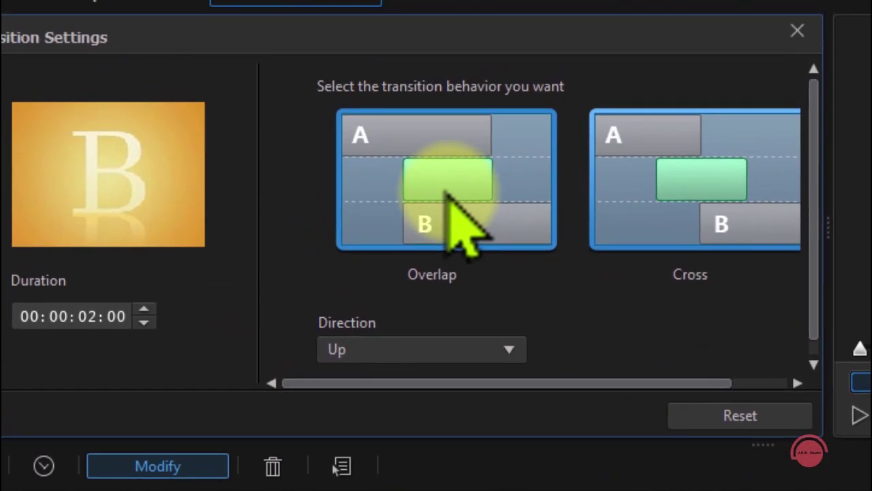
click(407, 8)
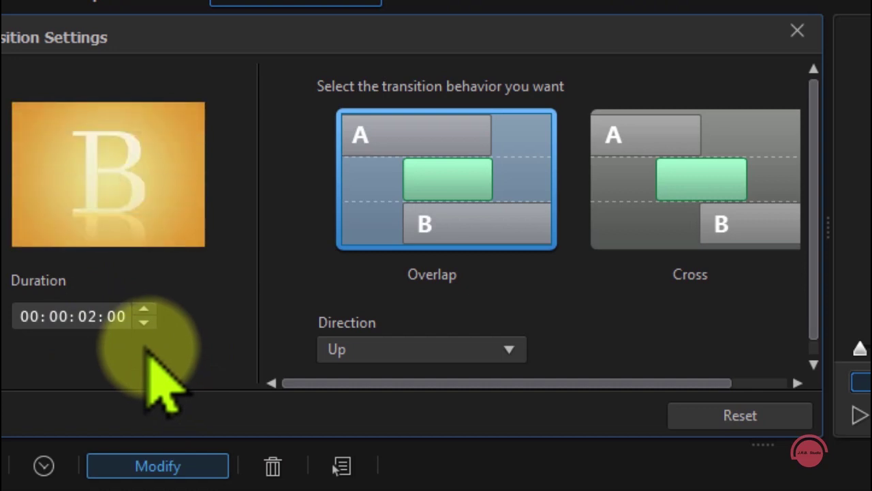
click(658, 208)
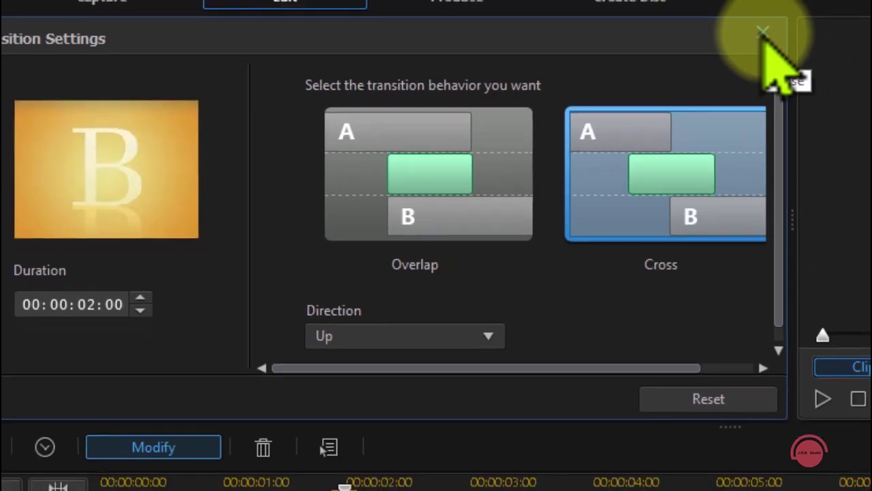
click(763, 32)
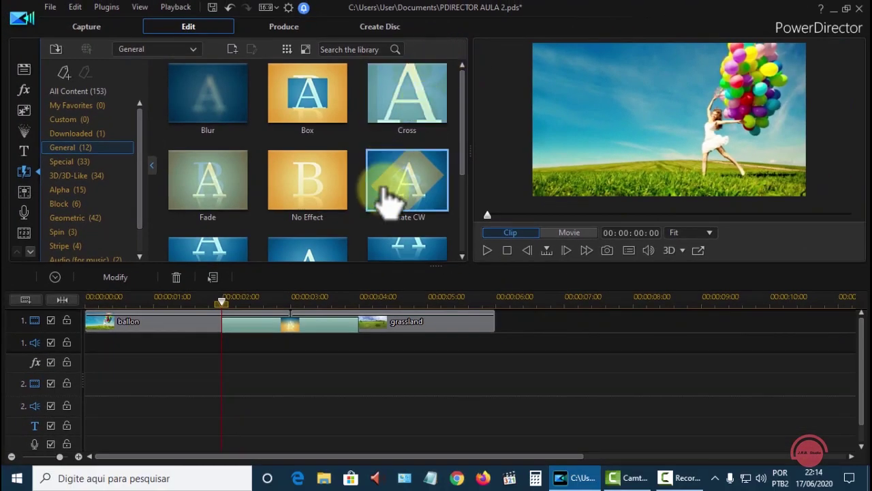
Step: Preview the whole movie with the Wipe Soft transition between the ballon and grassland clips, and stop playback
drag(411, 219, 153, 312)
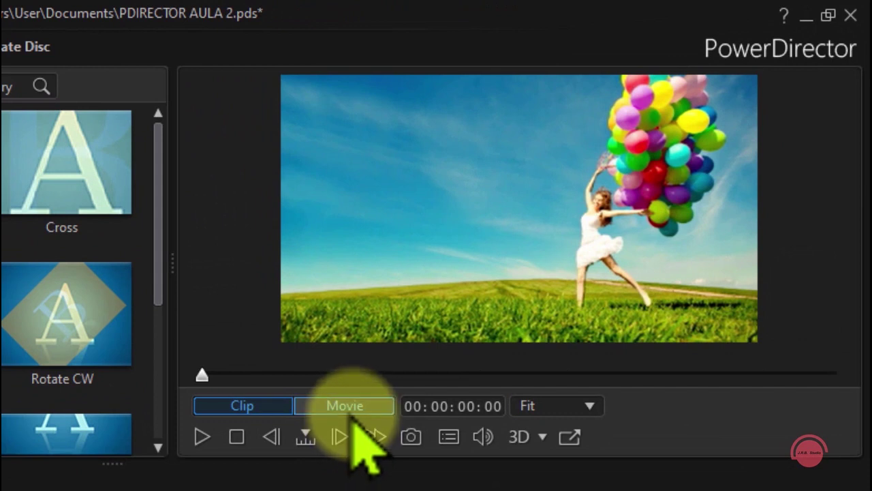
click(352, 405)
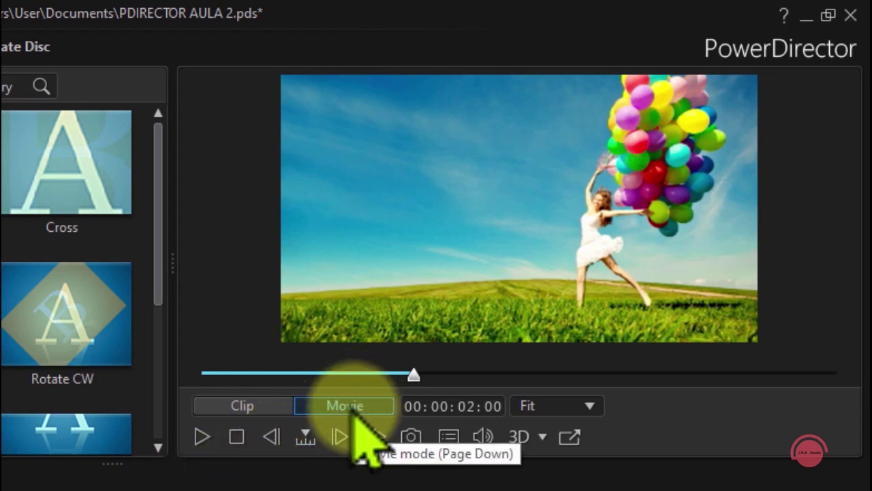
click(238, 436)
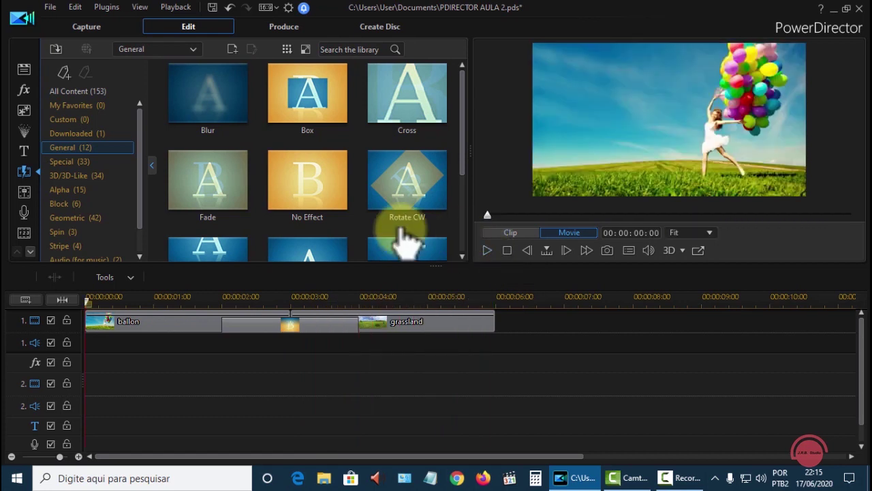
Step: Replace the transition between the ballon and grassland clips with Blur and play the movie to preview it
click(235, 155)
drag(223, 117, 294, 326)
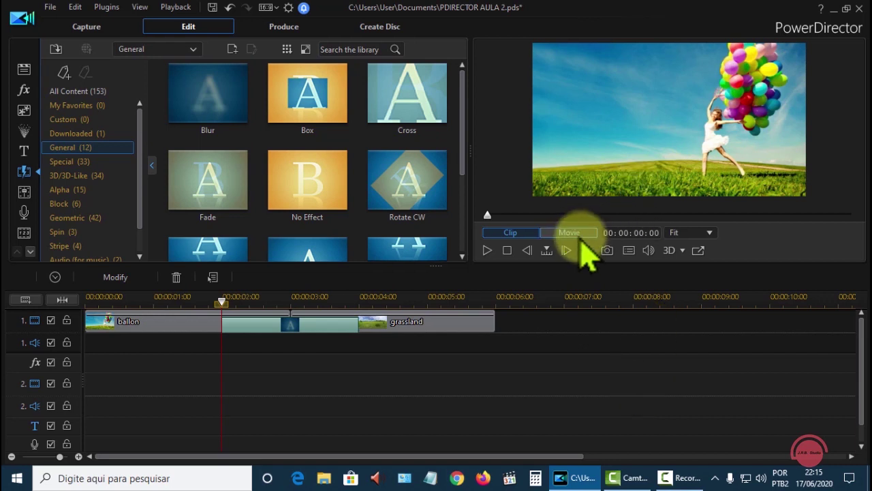
click(503, 234)
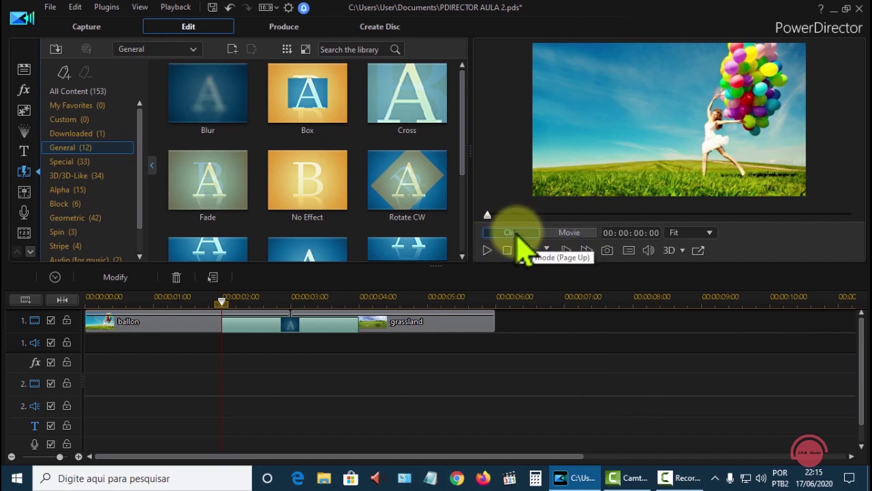
click(488, 252)
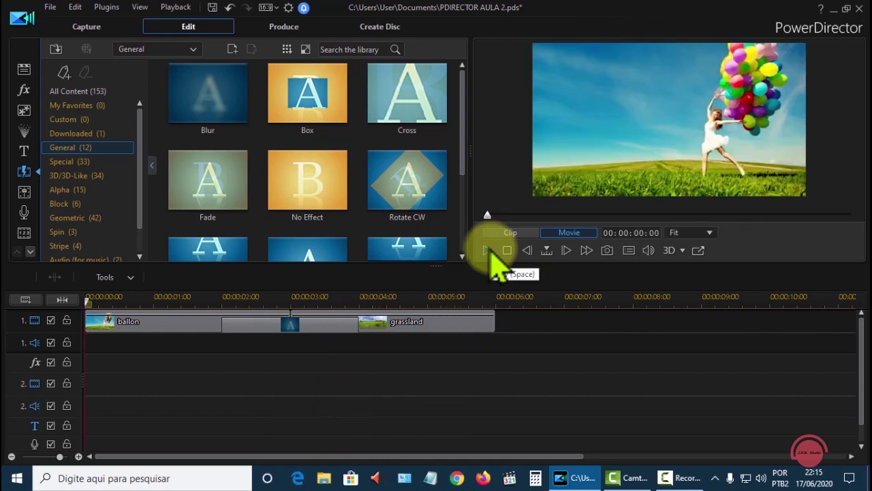
Step: Replace the Blur transition between the ballon and grassland clips with Fade and play the movie to preview it
drag(240, 202, 286, 321)
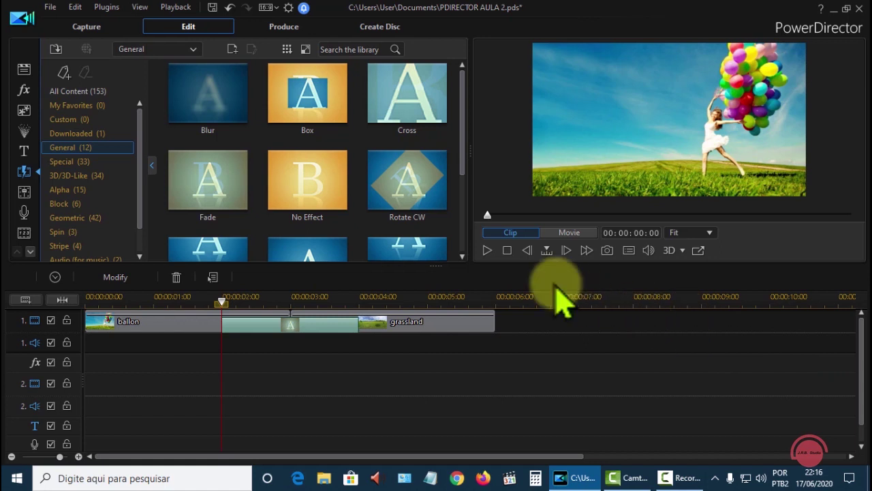
click(487, 250)
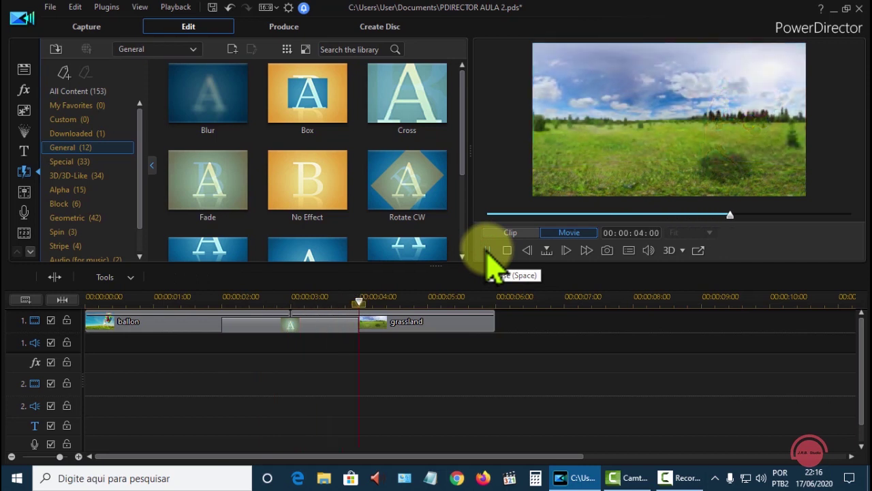
scroll(395, 185, down, 3)
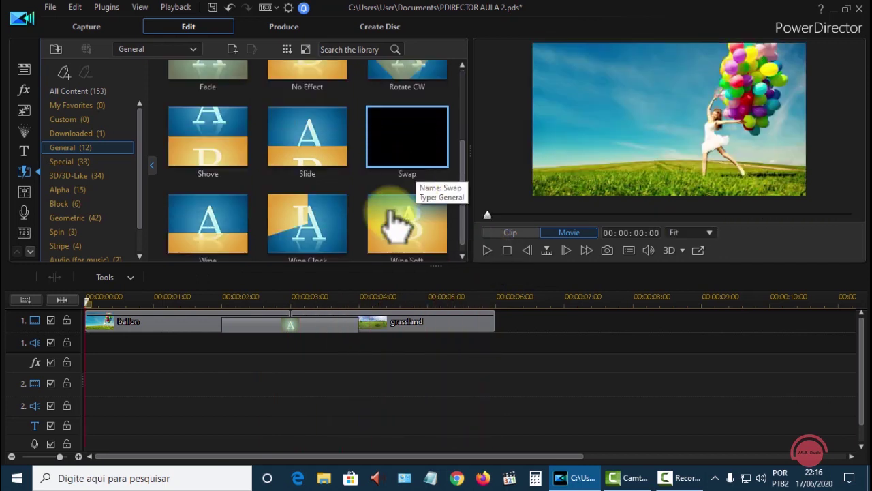
Step: Replace the Fade transition between the ballon and grassland clips with Wipe Clock and play the movie to preview it
click(330, 235)
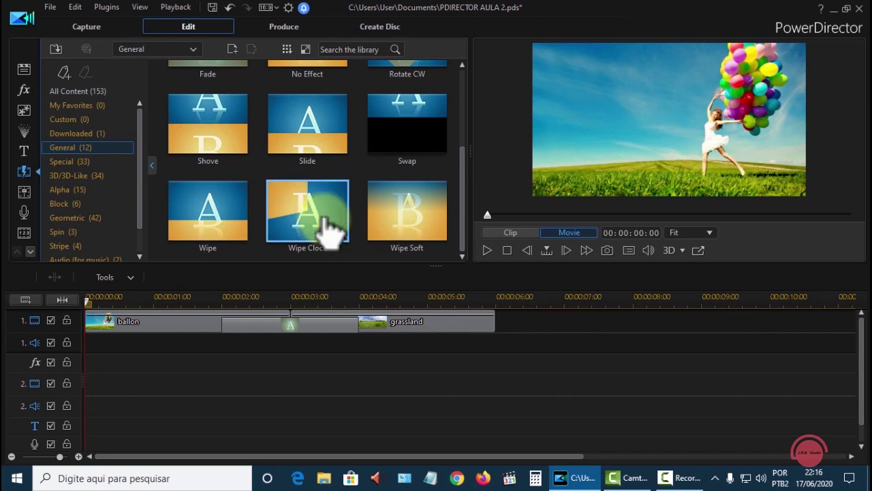
drag(325, 225, 306, 326)
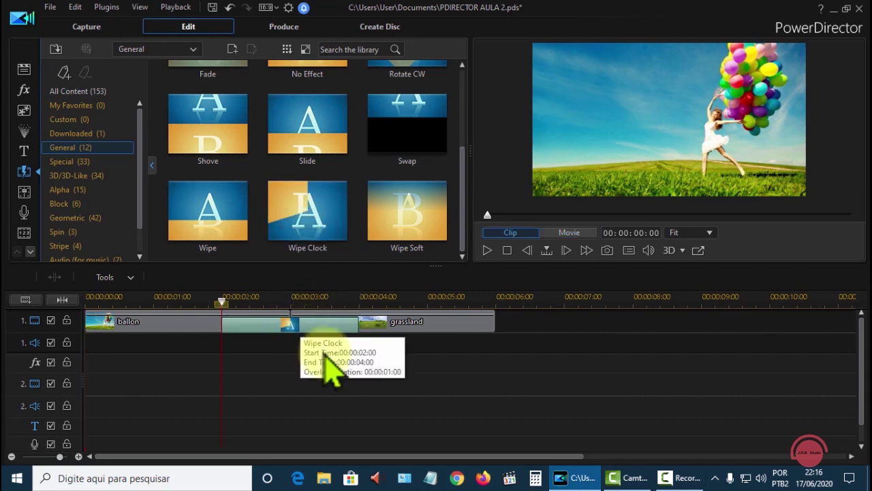
click(483, 250)
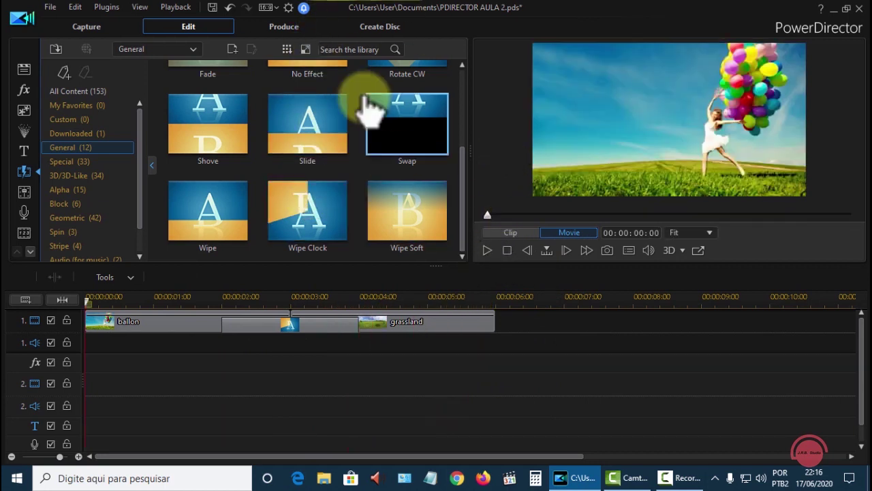
Step: Sample the Special transitions Broken Glass and Color Love Heart, then replace Wipe Clock between the clips with Burning and play the movie
click(75, 162)
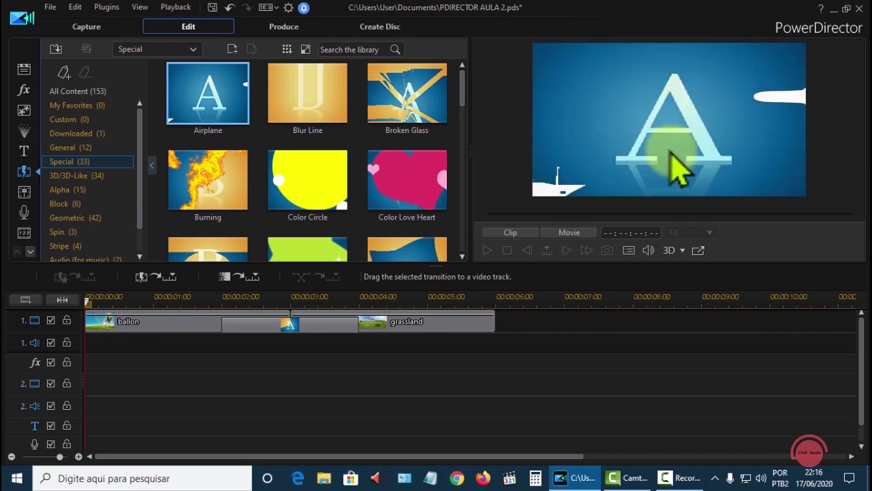
click(424, 115)
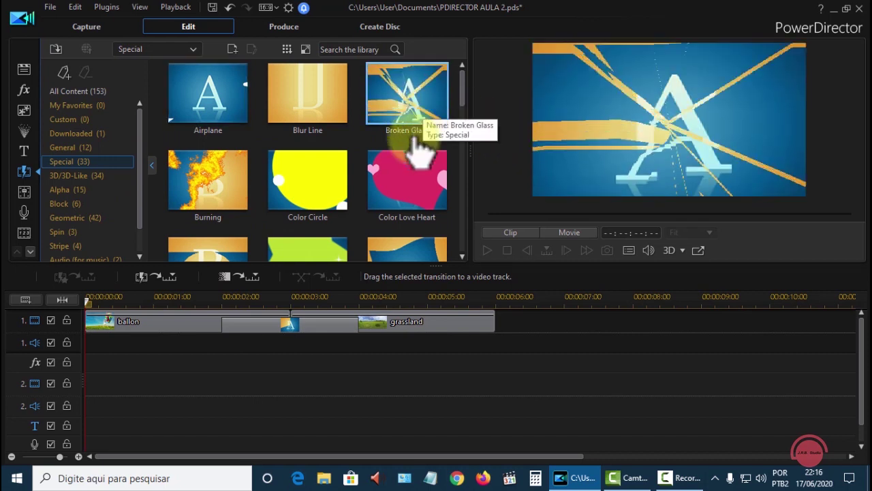
click(402, 184)
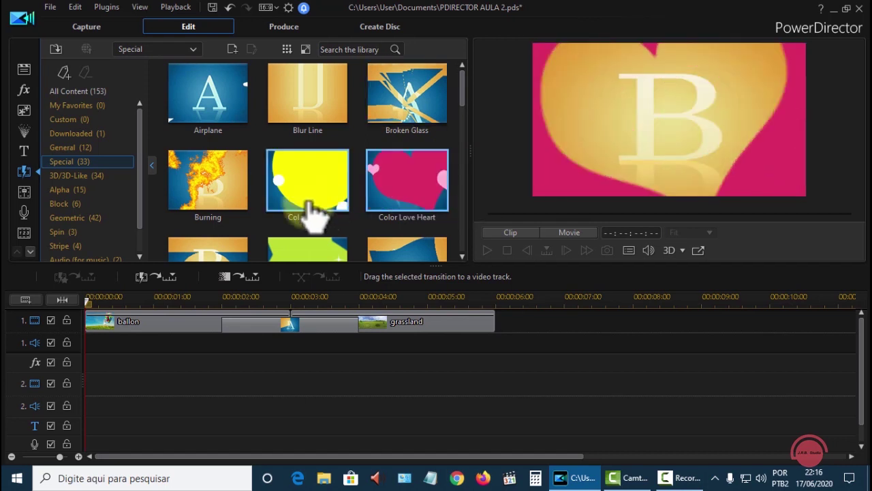
click(236, 207)
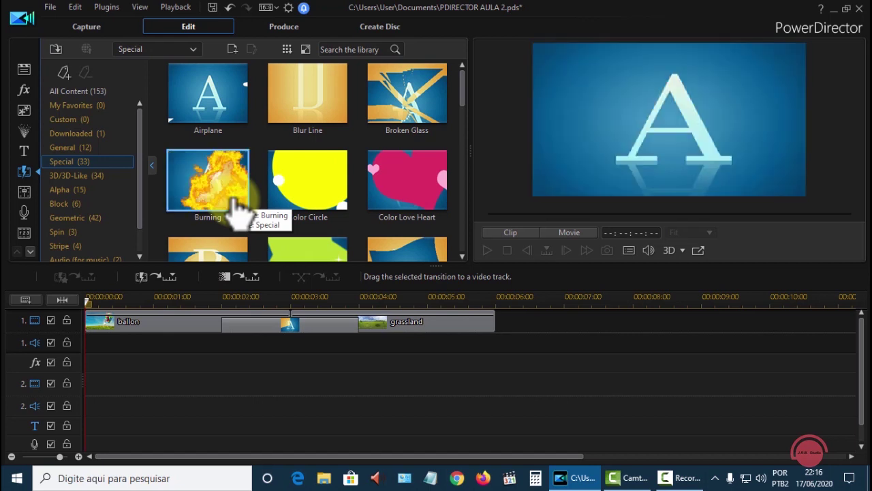
drag(239, 213, 277, 327)
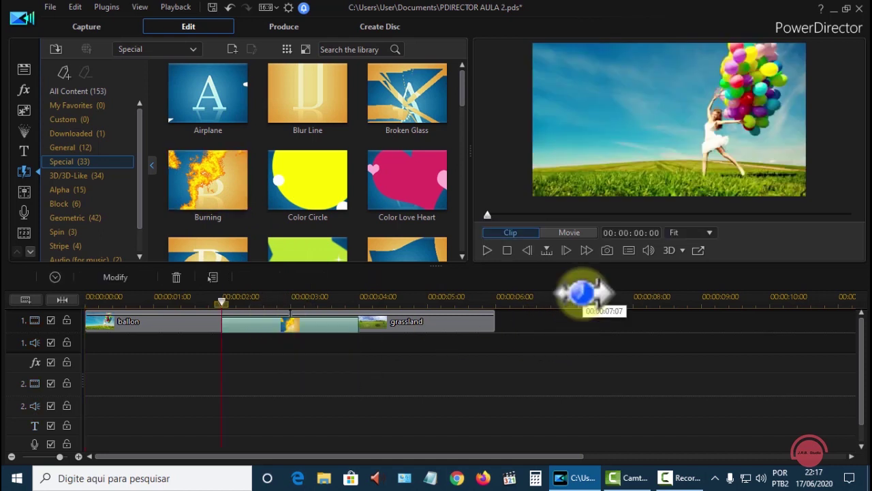
click(488, 251)
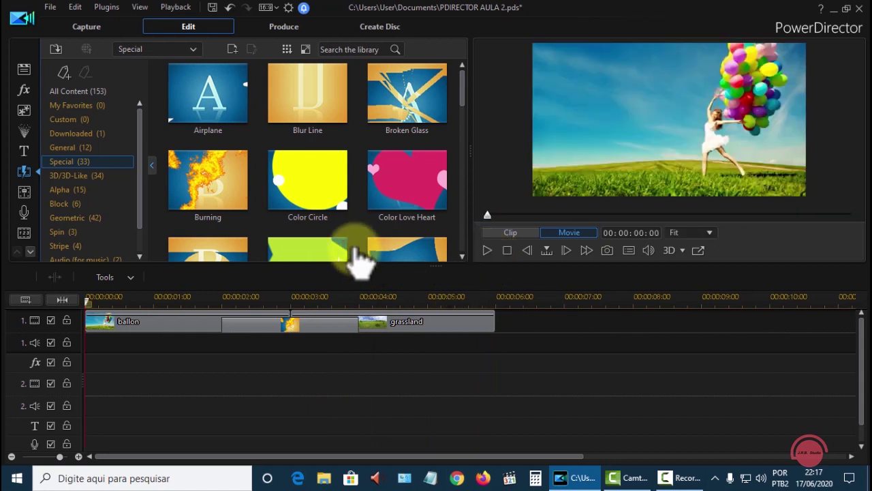
Step: Replace the Burning transition between the ballon and grassland clips with Glare and play the movie to preview it
scroll(352, 239, down, 3)
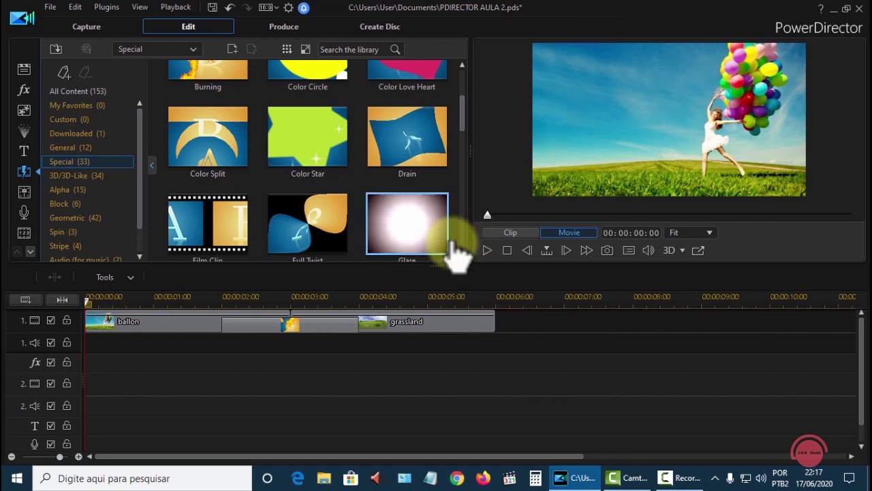
drag(437, 243, 300, 321)
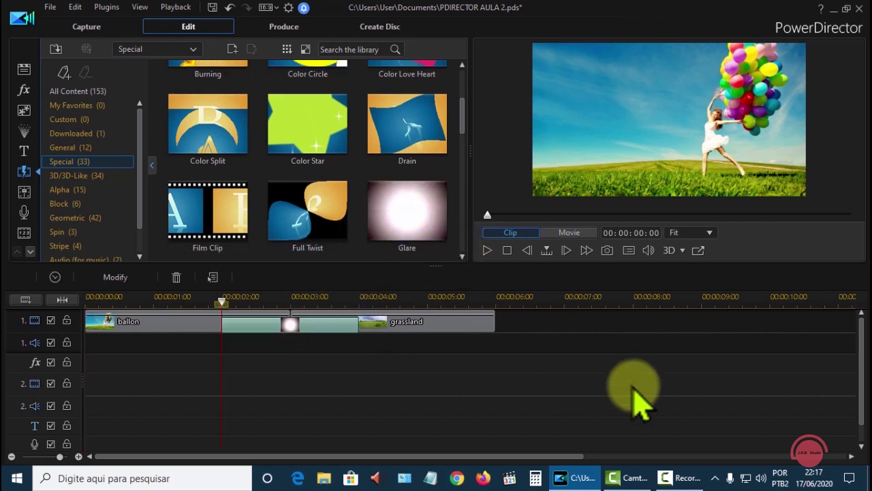
click(488, 250)
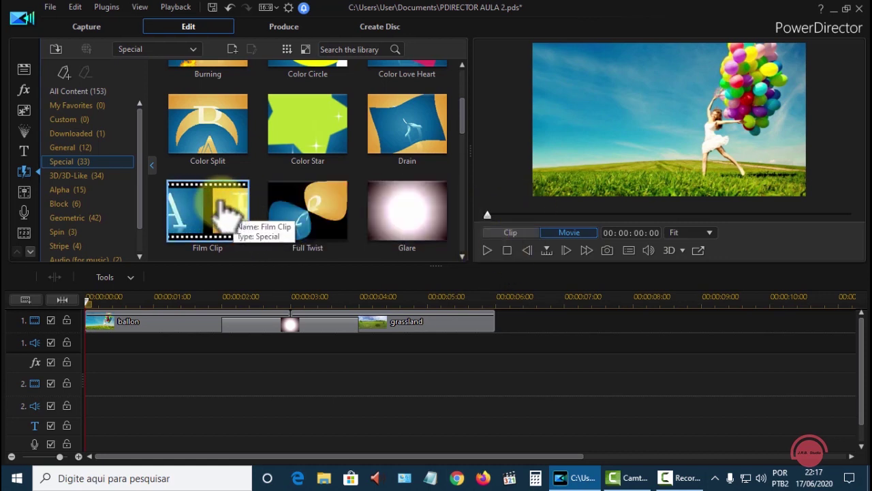
Step: Replace the Glare transition between the ballon and grassland clips with Film Clip and play the movie to preview it
drag(225, 217, 293, 323)
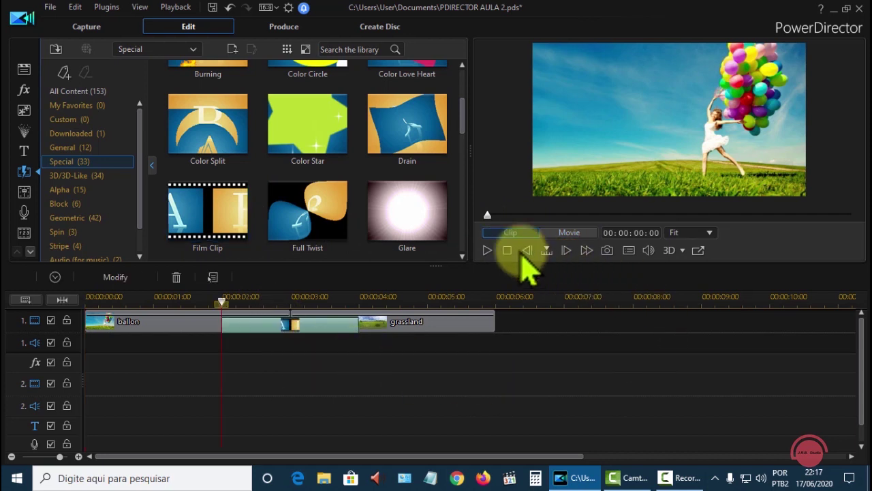
click(488, 252)
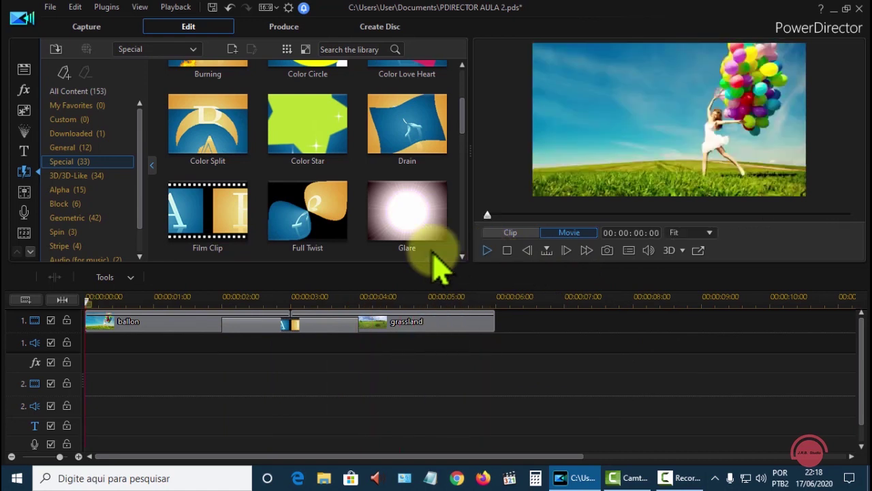
Step: Replace the Film Clip transition between the two clips with Flip from the 3D/3D-Like category and play the movie to preview it
click(99, 179)
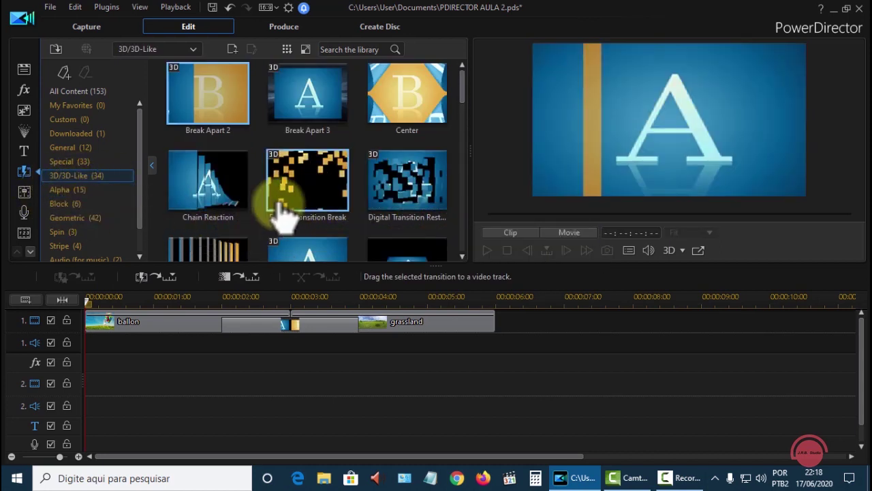
click(436, 192)
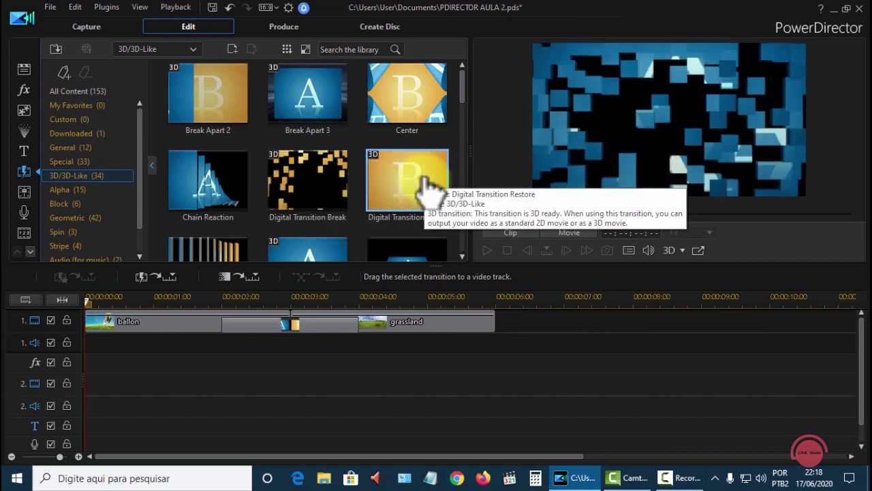
click(401, 251)
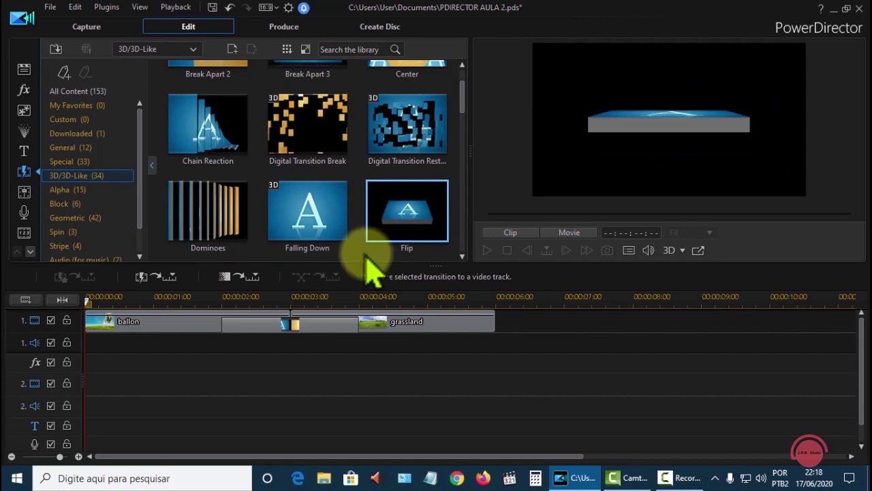
drag(401, 217, 298, 325)
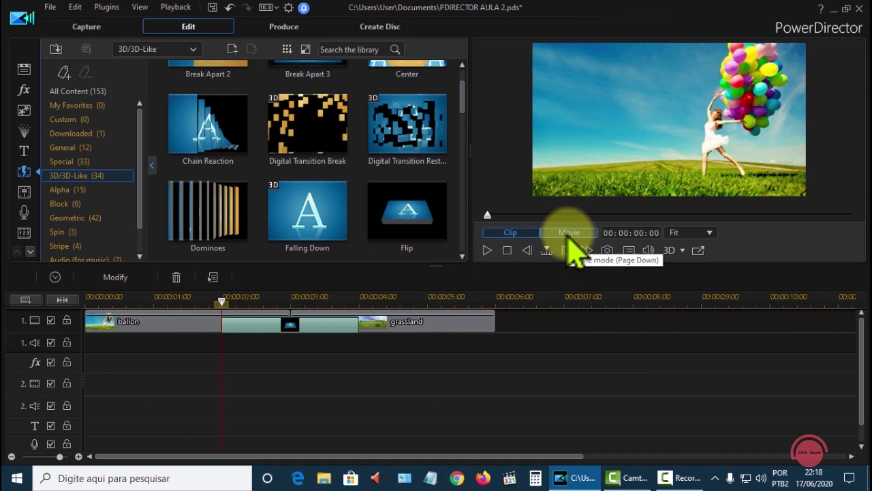
click(488, 250)
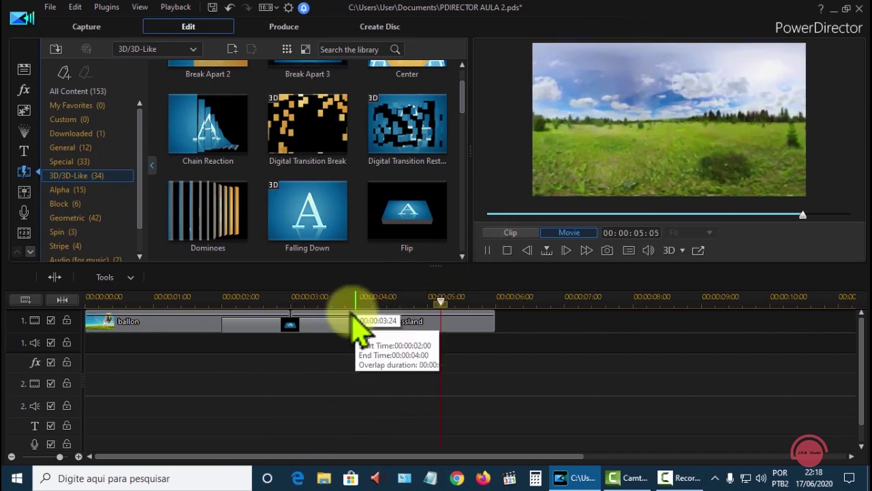
click(320, 322)
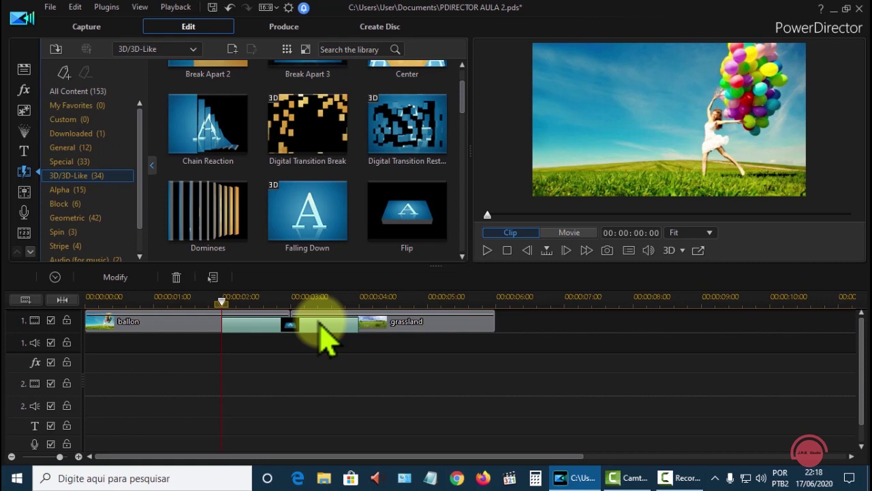
click(321, 321)
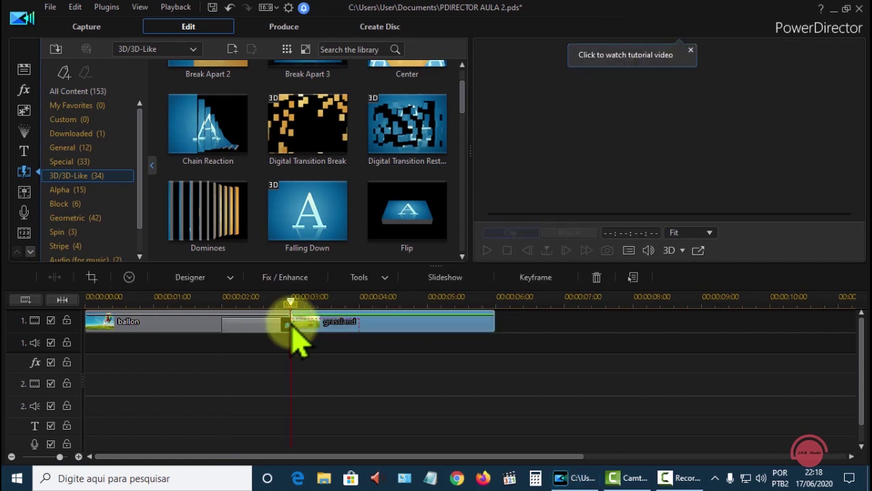
double_click(293, 330)
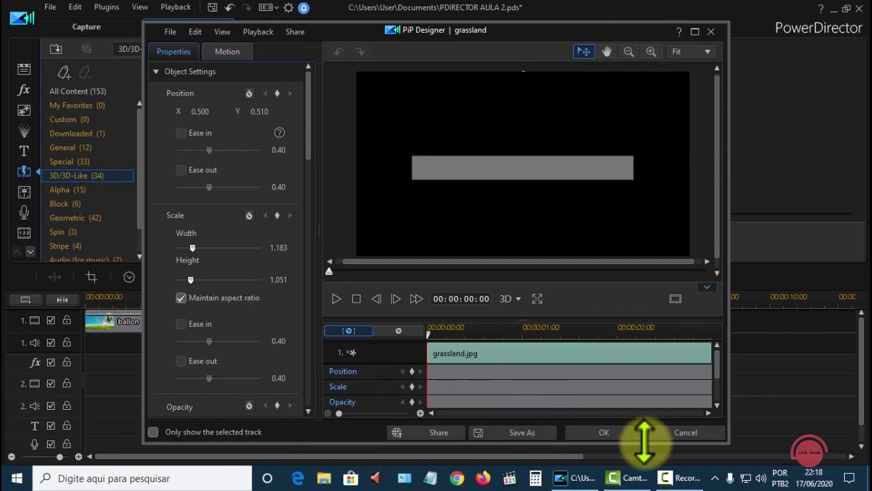
click(665, 434)
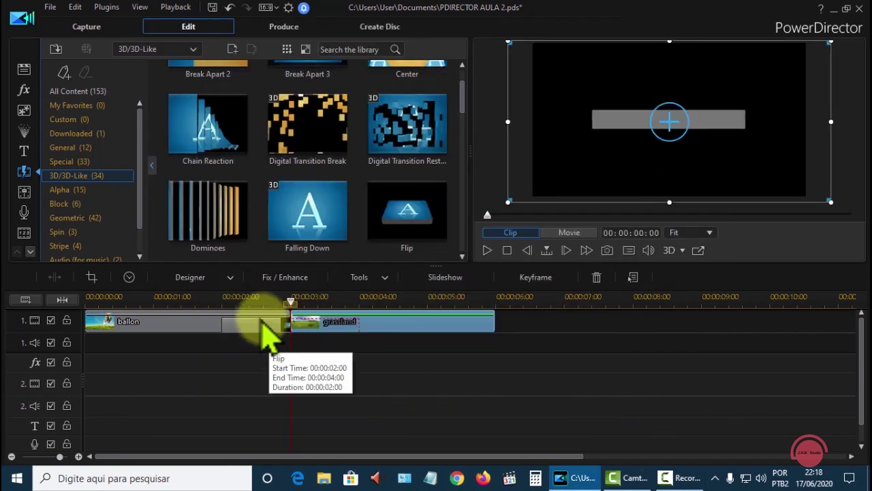
Step: Set the duration of the Flip transition between the ballon and grassland clips to 00:00:01:00 and play the movie to preview it
click(262, 320)
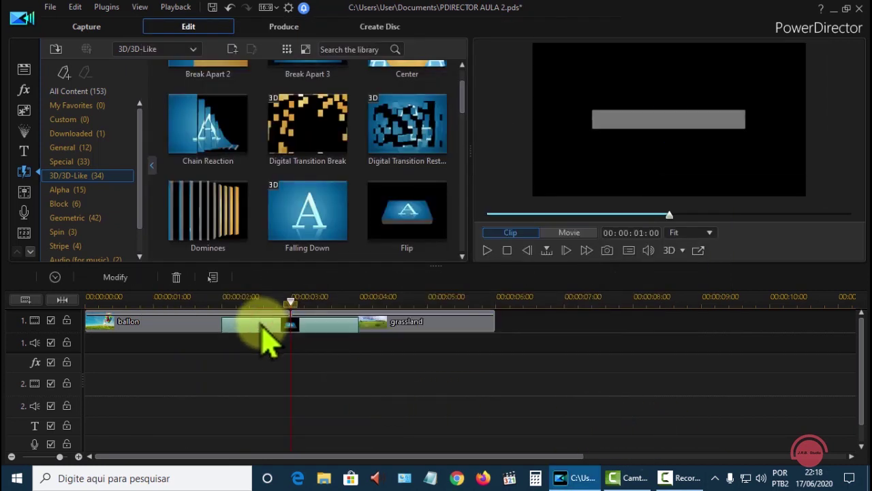
double_click(262, 323)
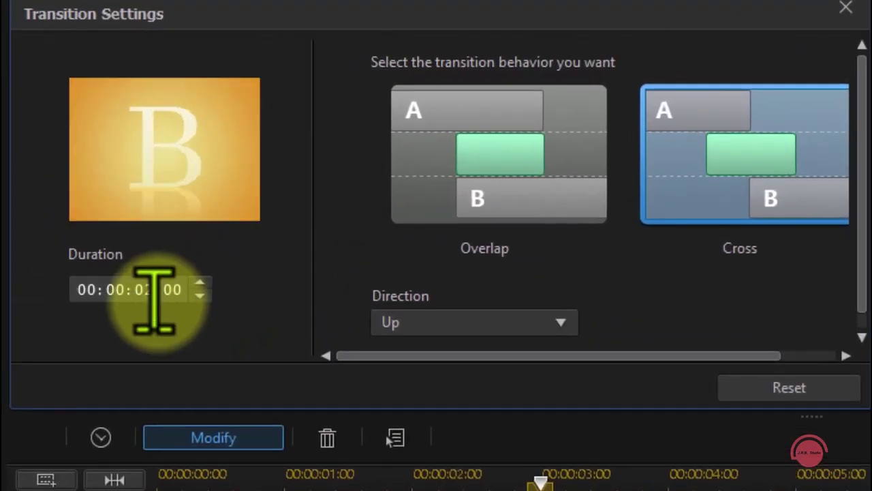
click(150, 287)
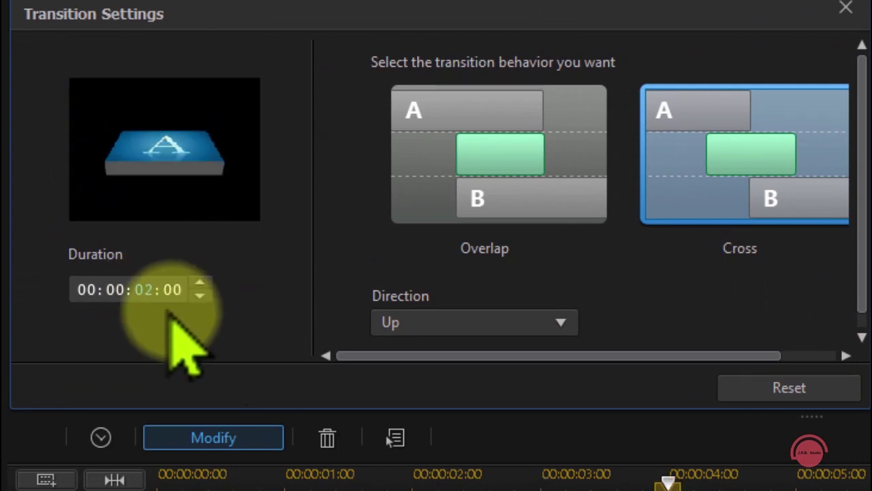
click(146, 289)
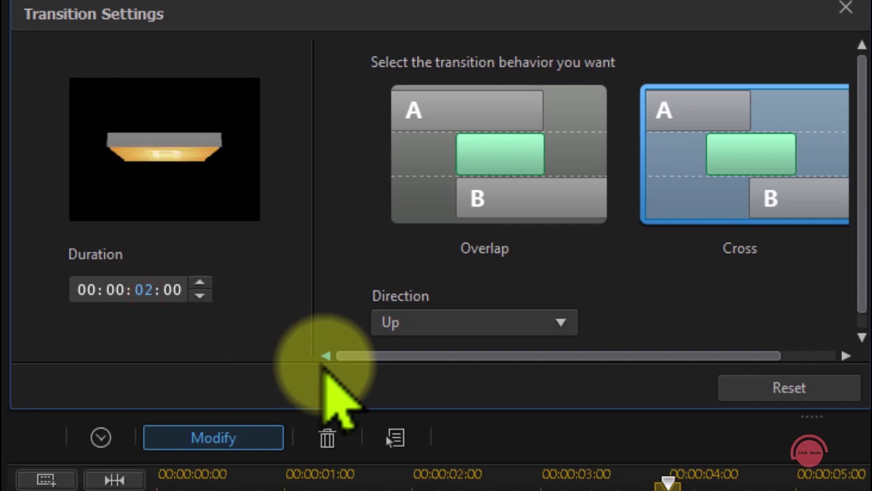
text(001)
key(Return)
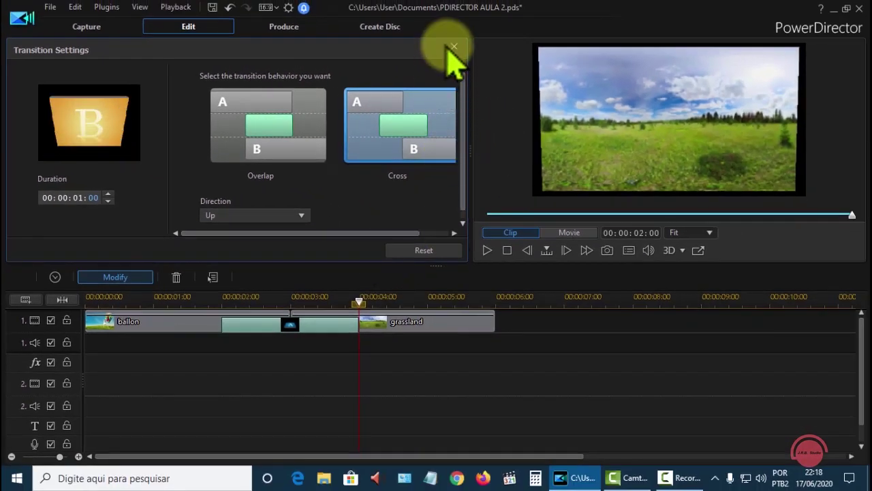
click(453, 46)
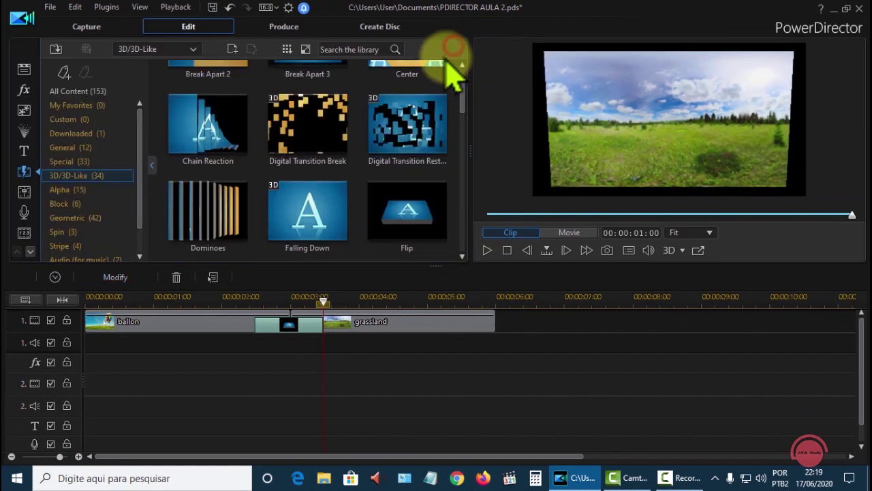
click(256, 303)
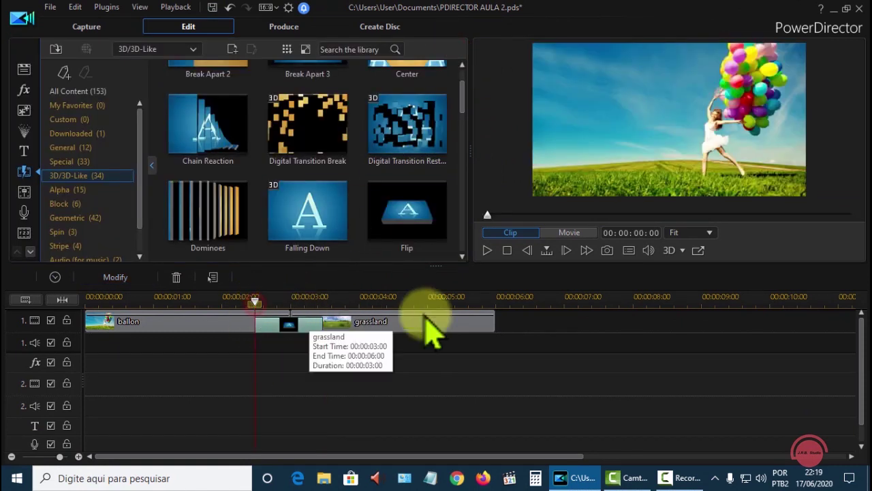
click(492, 250)
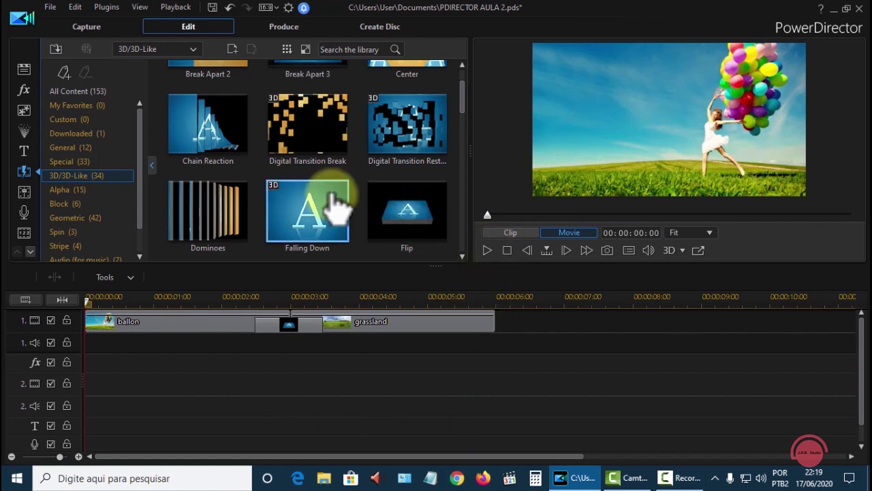
Step: Preview further 3D/3D-Like transitions in the library, including Dominoes and Flip Matrix Out
click(195, 213)
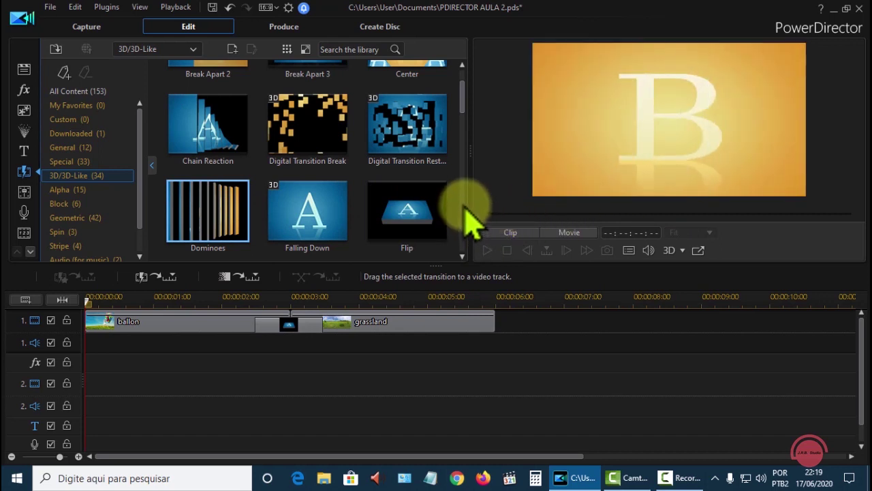
scroll(448, 227, down, 2)
scroll(409, 235, down, 1)
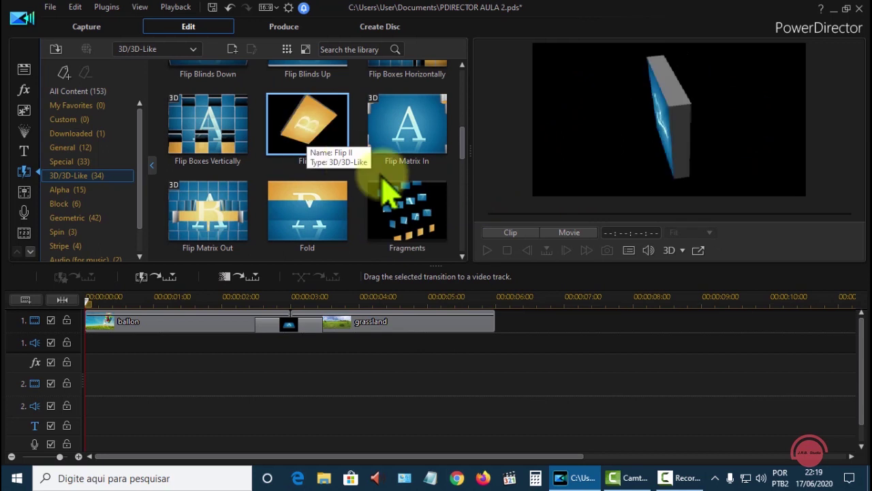
click(409, 201)
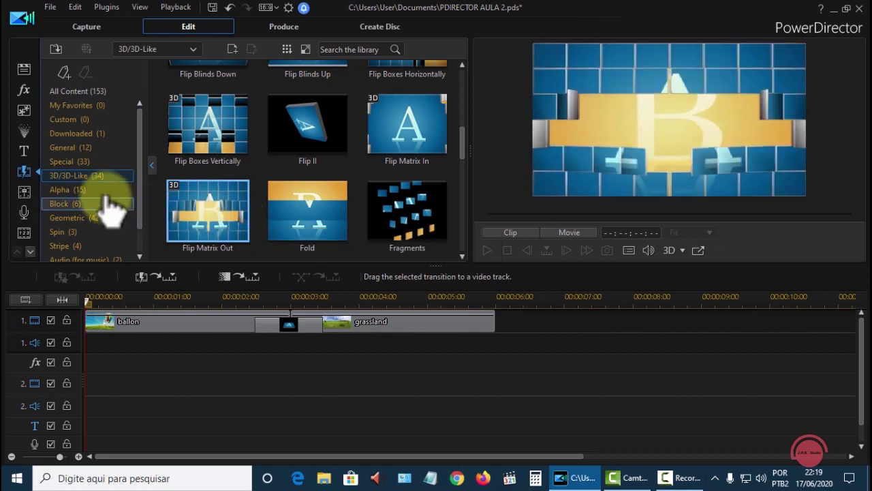
Step: Preview the Alpha transitions Evaporate - Painted Lines, Crystalize, Binary 2 and Passing Time in the library
click(72, 193)
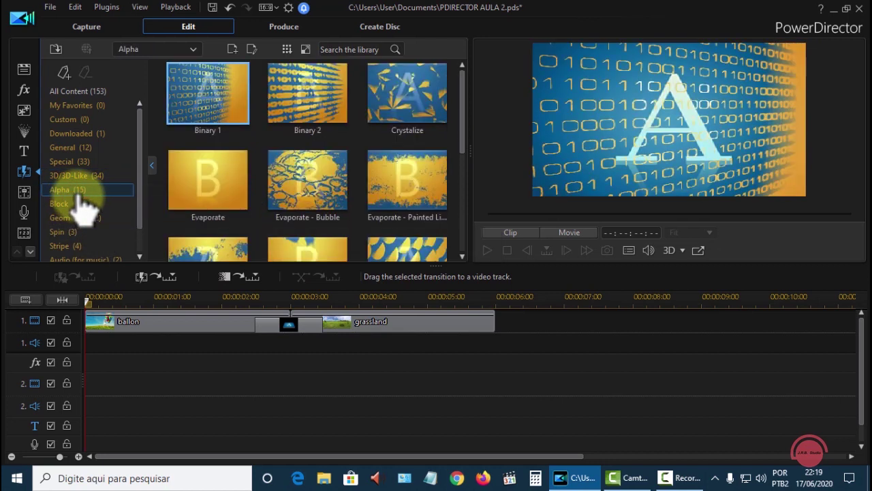
click(391, 194)
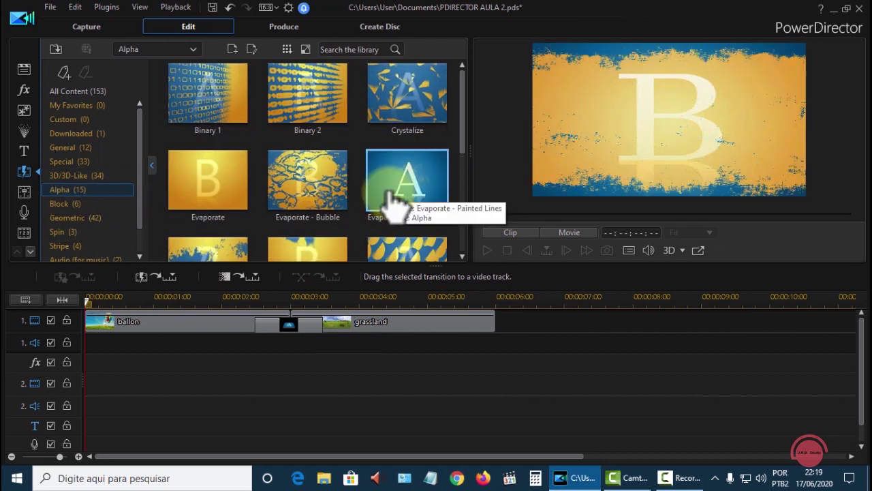
click(414, 109)
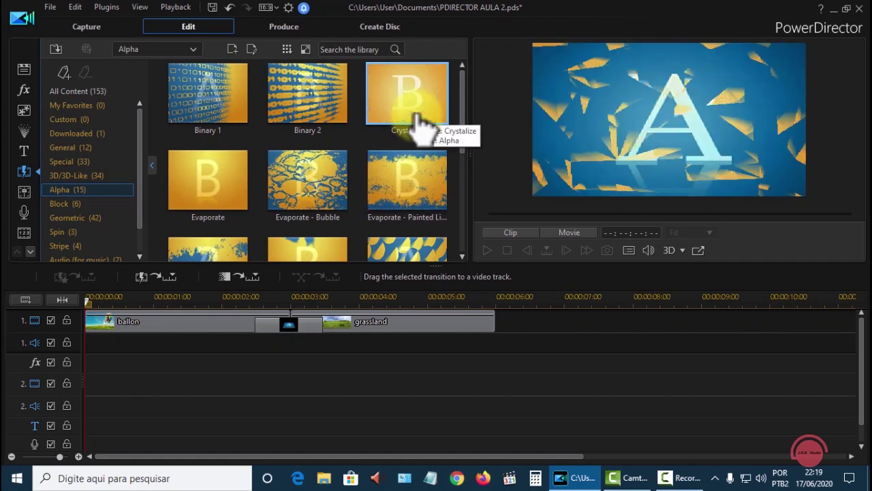
click(327, 120)
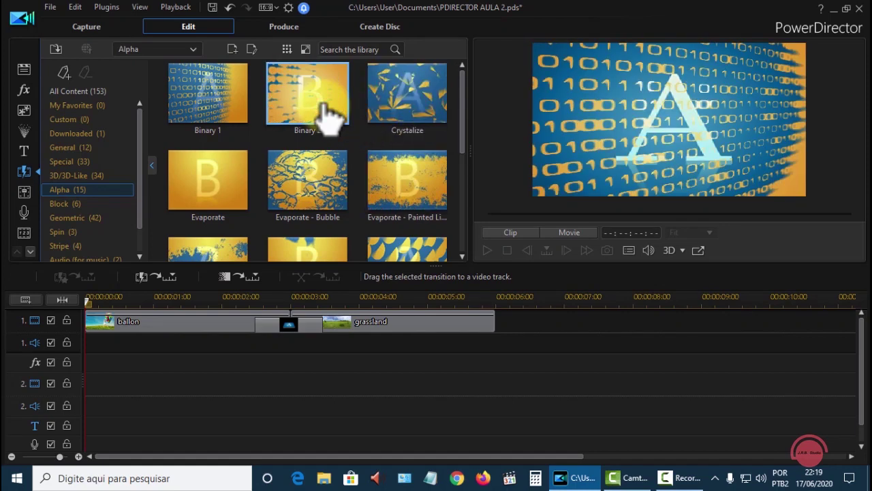
click(389, 252)
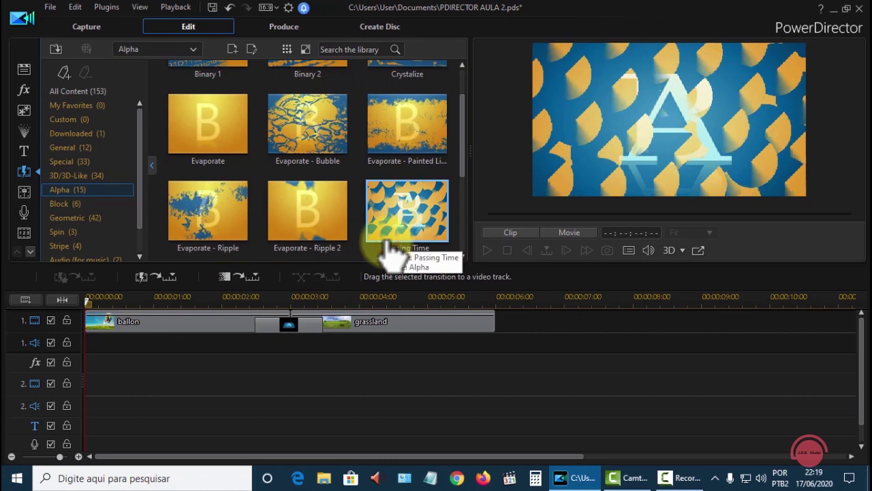
Step: Preview the Block transitions Collapse, Dissolve and Flocking in the library
click(74, 205)
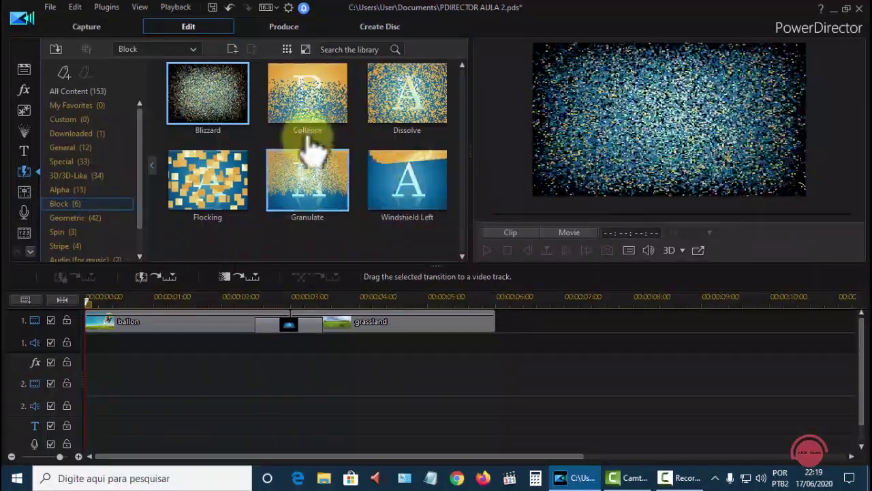
click(299, 115)
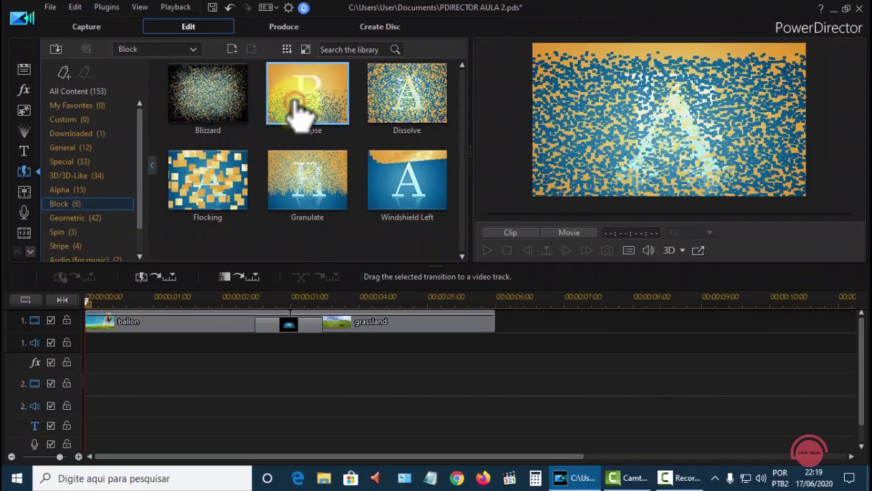
click(406, 117)
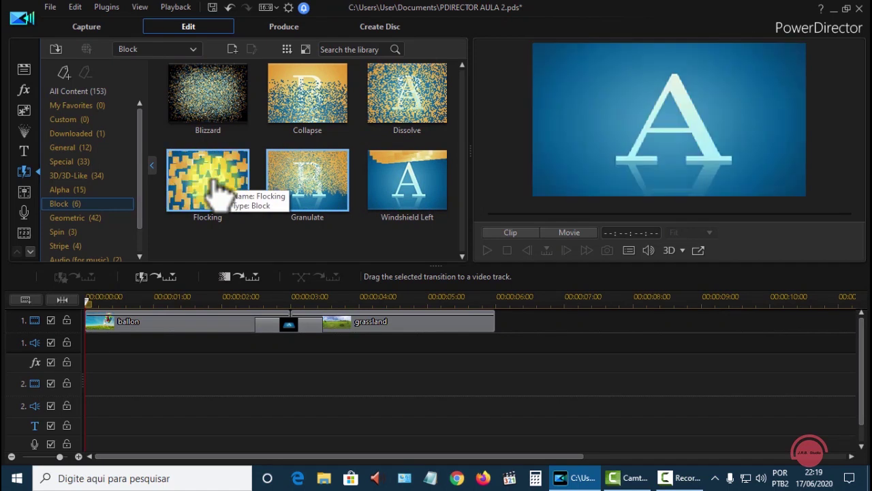
click(220, 195)
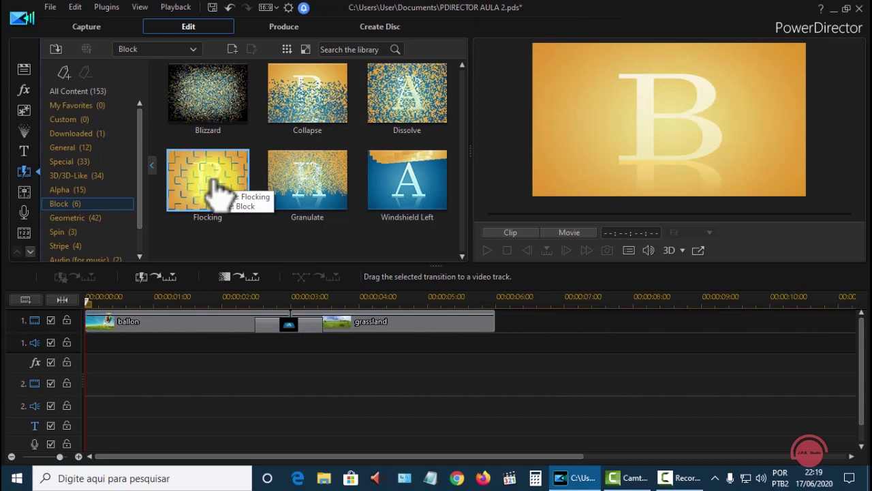
Step: Preview the Geometric transitions Fade 2 and Fade 6 in the library
click(82, 220)
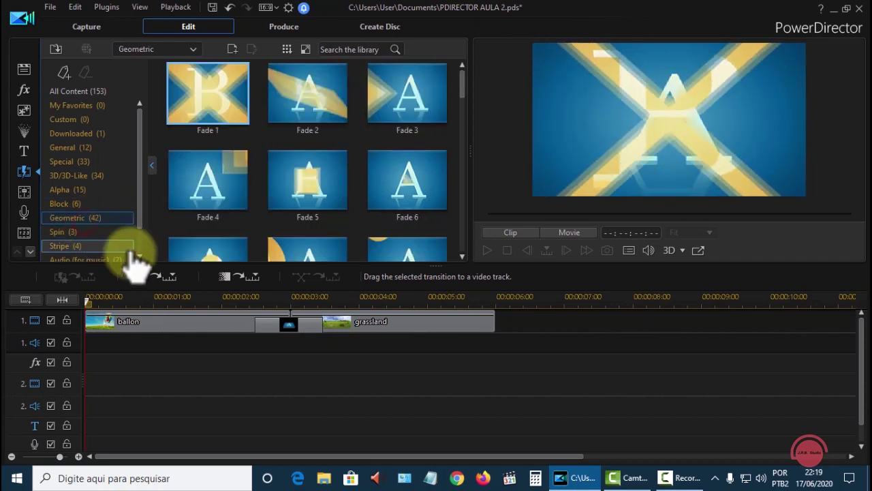
click(326, 128)
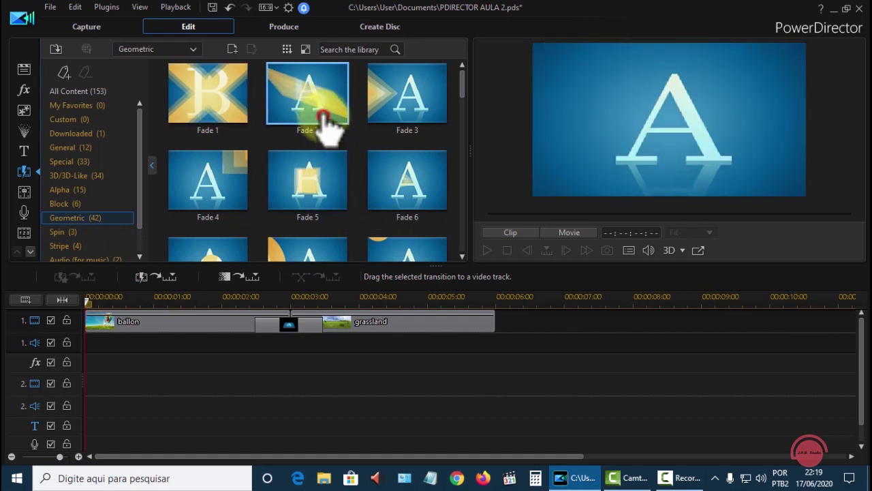
click(404, 193)
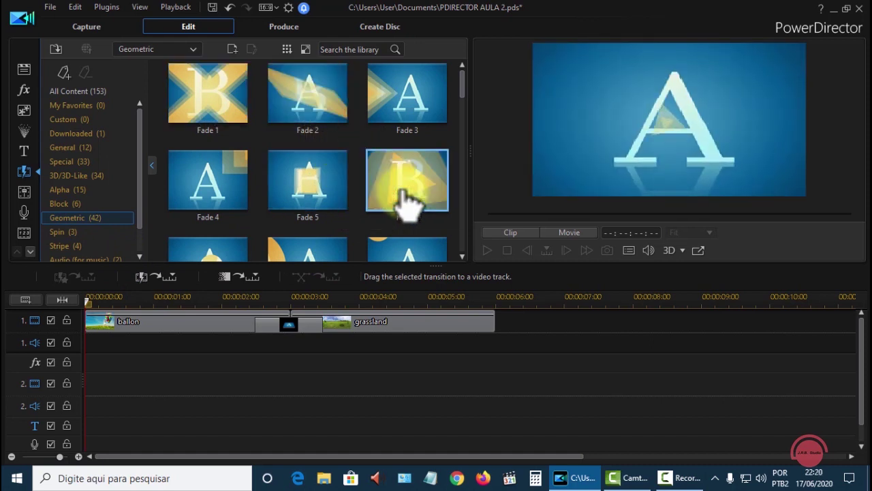
Step: Preview the Spin transitions Swing, Swinging and Spin Horizontal in the library
click(68, 232)
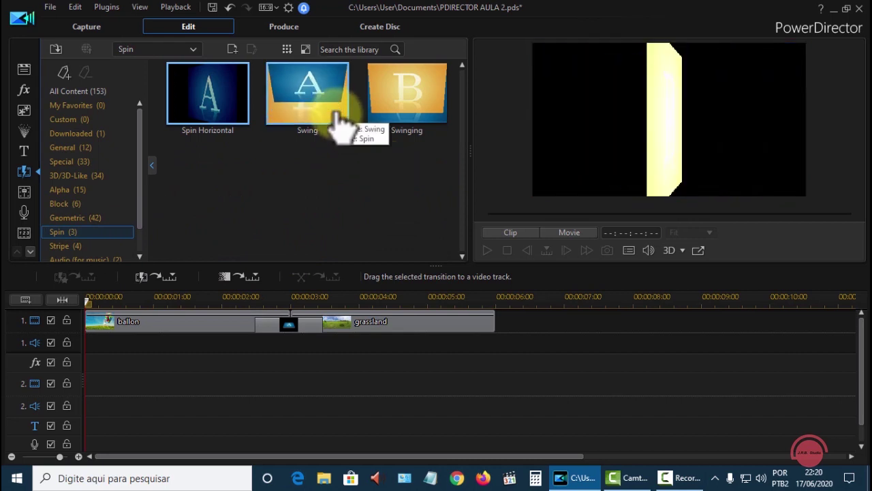
click(338, 125)
click(395, 115)
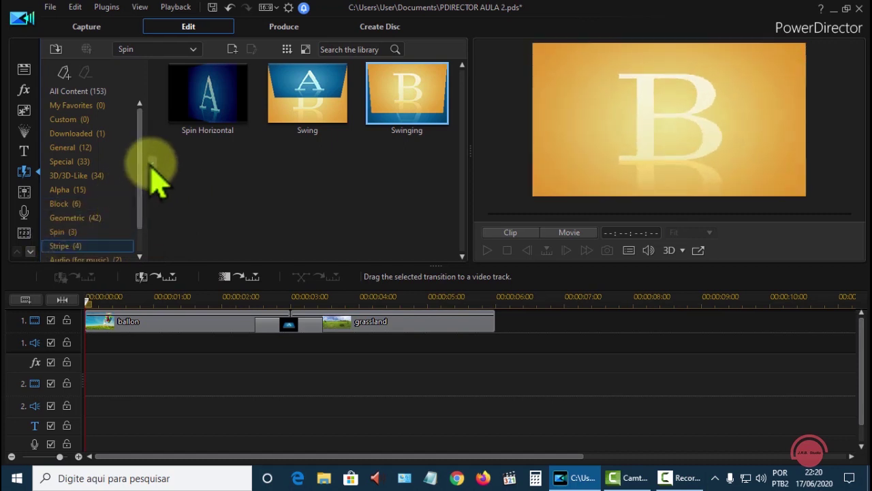
click(203, 109)
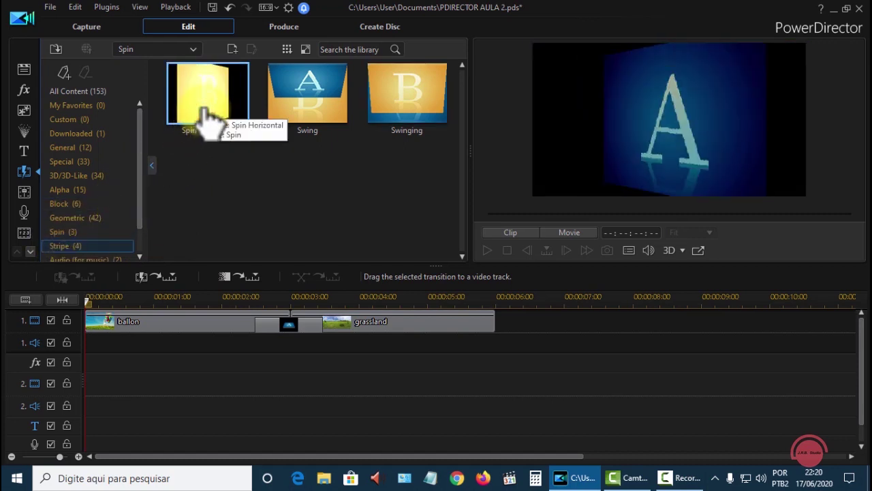
Step: Preview the Stripe transitions Shutter, Slices, Slide Spin Horizontal and Splices, and open the Audio (for music) category
click(60, 245)
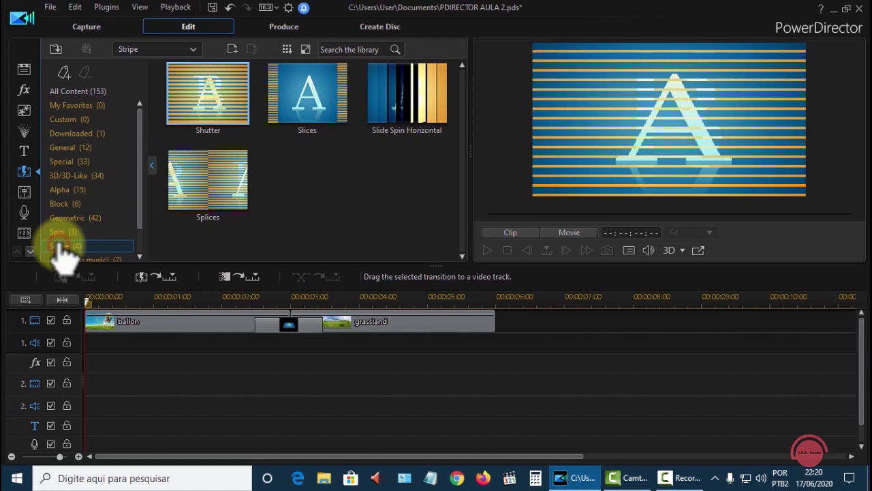
click(222, 119)
click(305, 114)
click(414, 129)
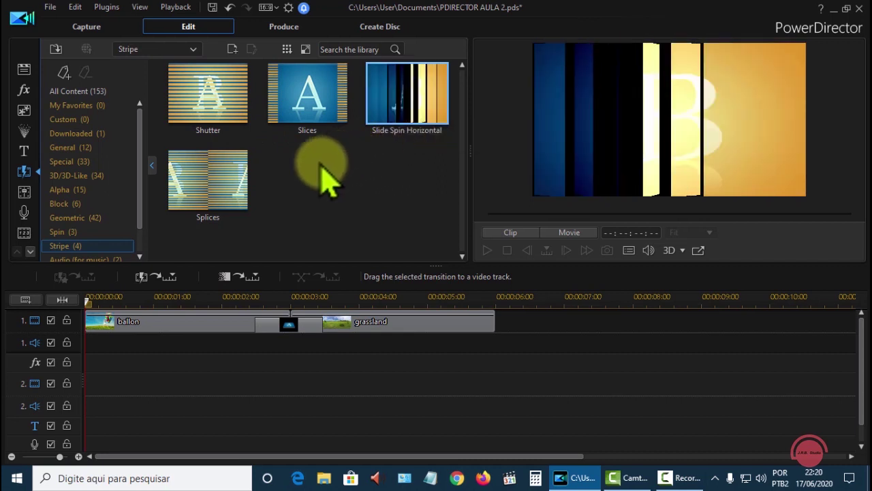
click(232, 183)
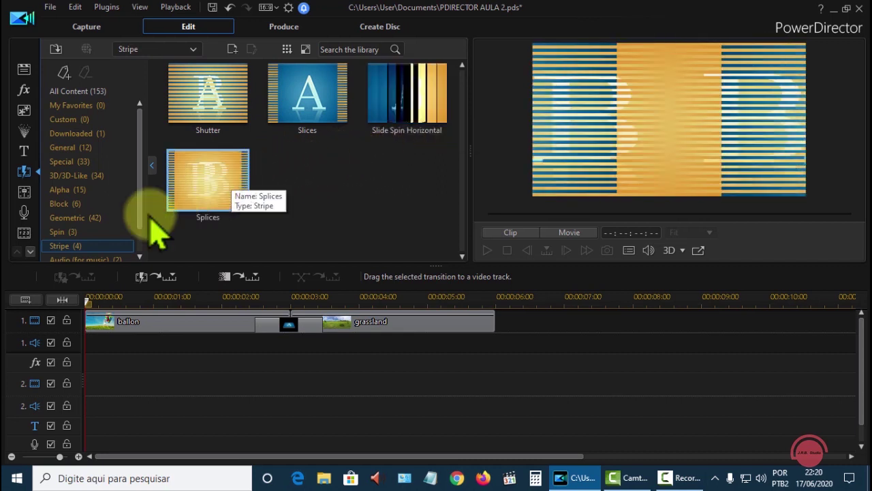
scroll(122, 231, down, 2)
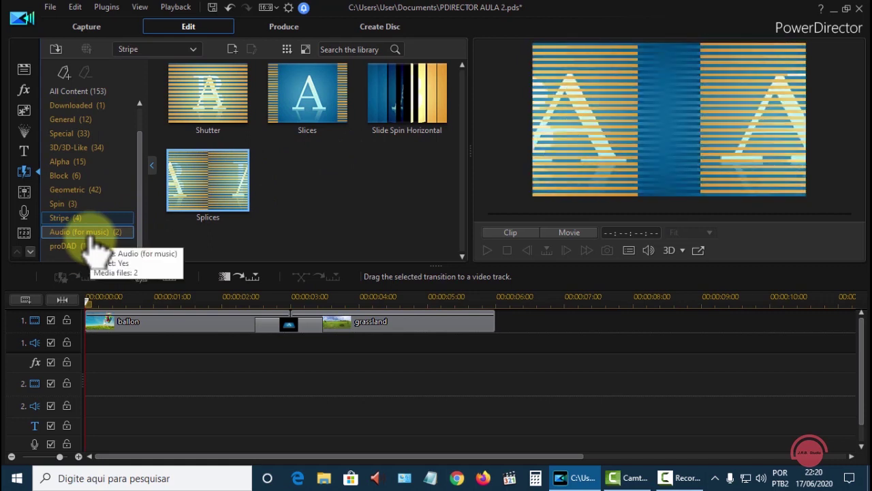
click(94, 236)
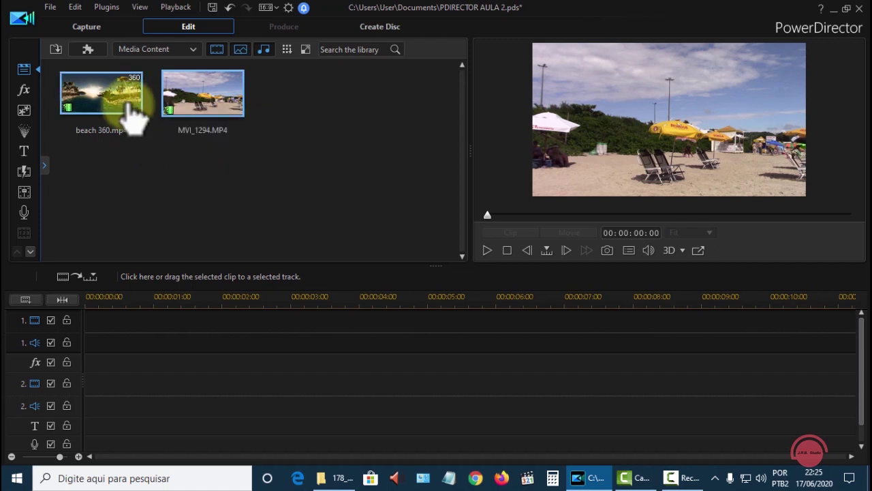
Step: Add beach 360.mp4 at the start of video track 1, dismiss the 360° project choice and play the clip briefly
drag(133, 119, 90, 346)
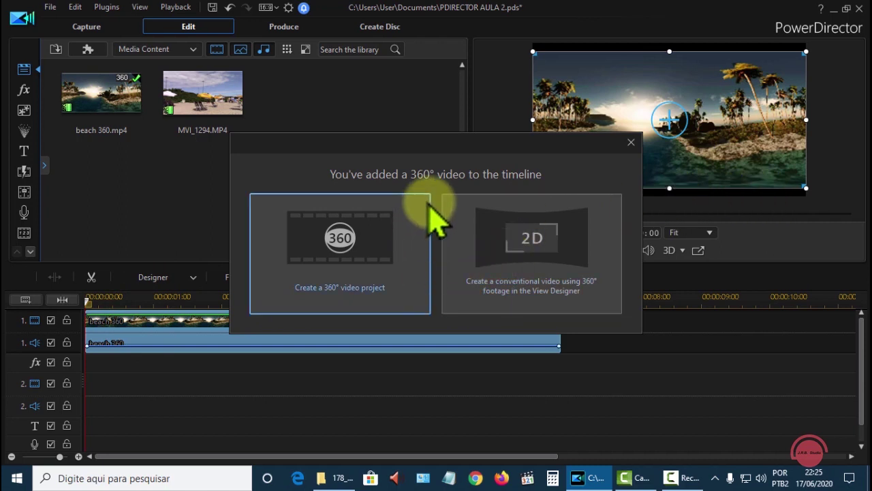
click(631, 142)
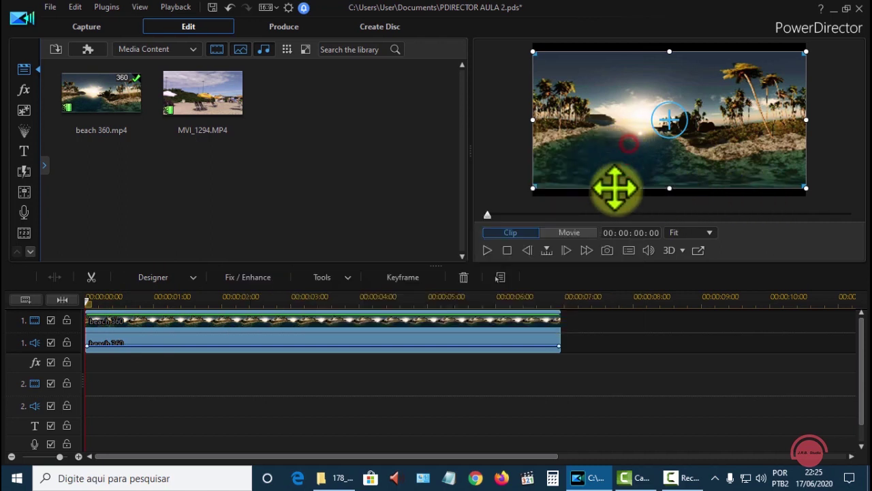
key(space)
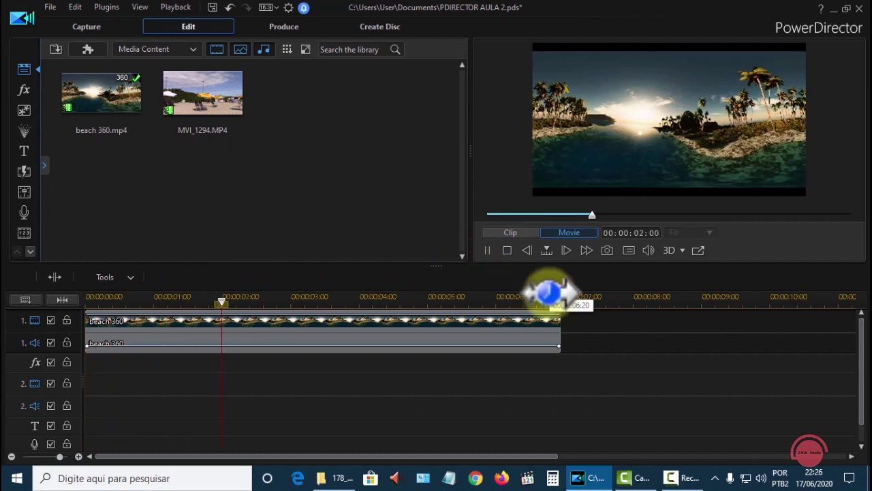
key(space)
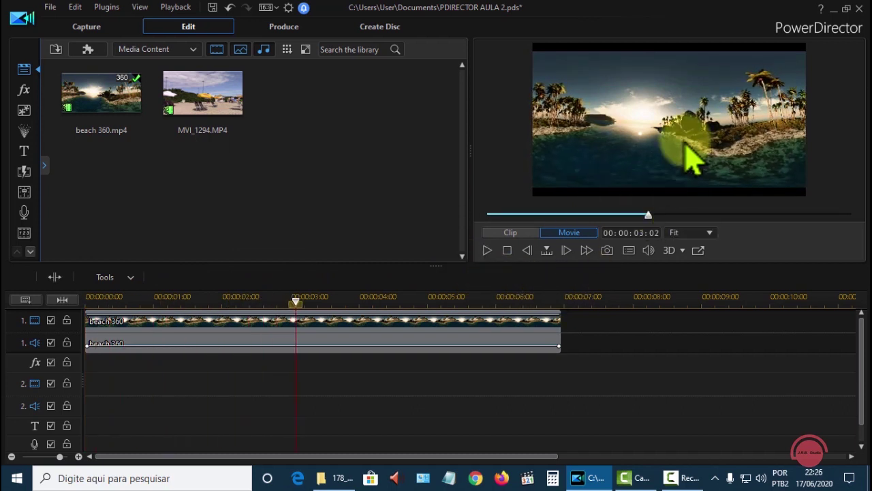
Step: Enlarge the beach 360 clip's frame in the preview to cover the black bars above and below, and play it
click(267, 335)
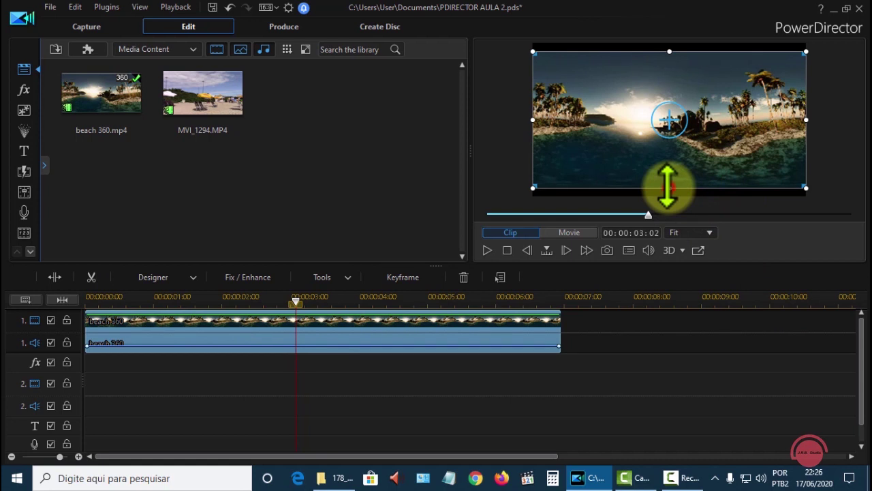
drag(668, 188, 669, 195)
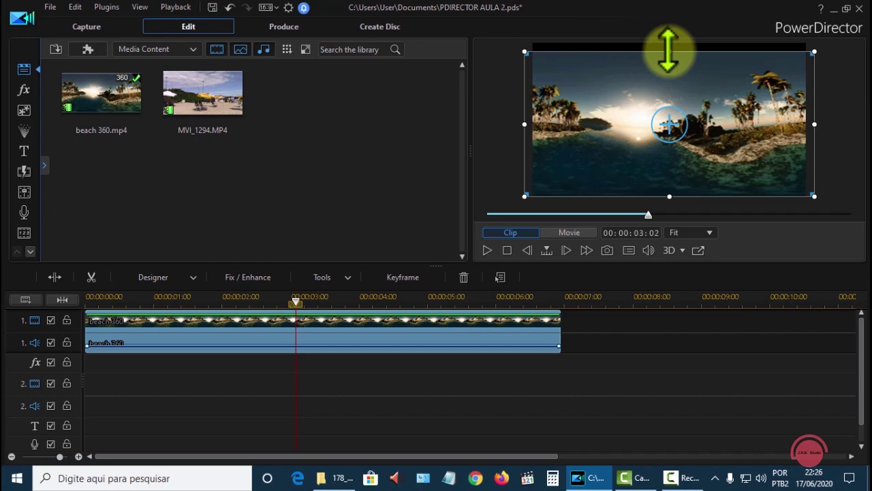
drag(667, 49, 664, 41)
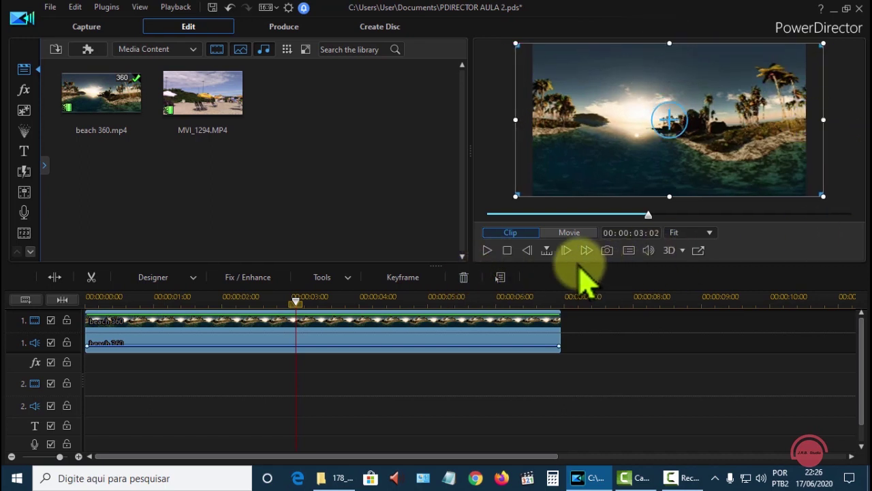
click(489, 250)
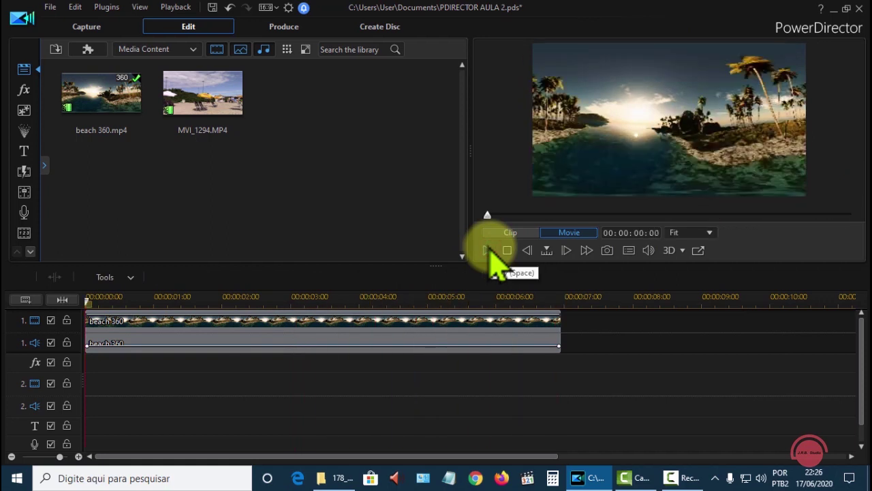
Step: Add MVI_1294.MP4 to track 1 directly after the beach 360 clip and play its beginning
drag(225, 109, 573, 355)
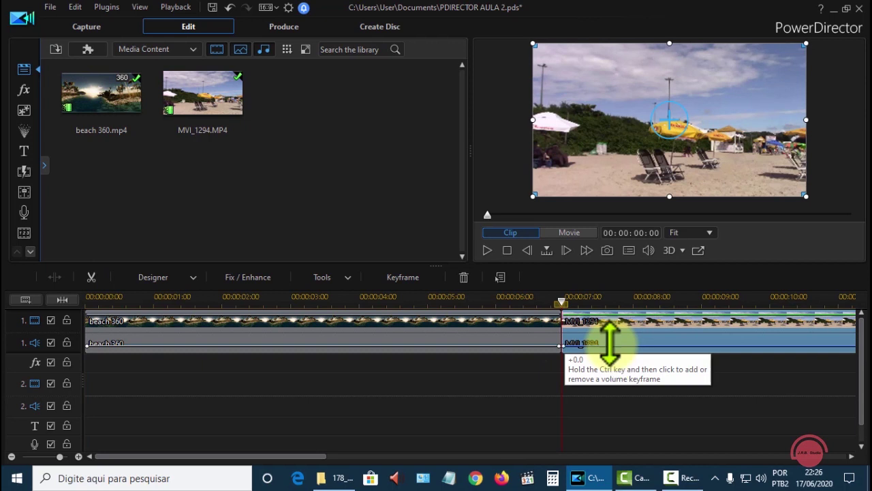
key(space)
key(space)
click(654, 348)
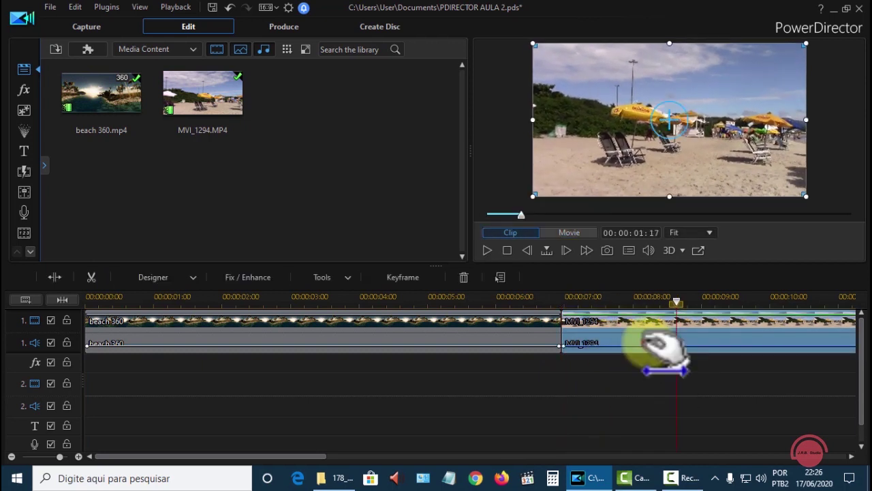
Step: Play sections of the beach 360 and MVI_1294 clips from several timeline points to compare their picture and sound
click(400, 297)
click(497, 326)
key(space)
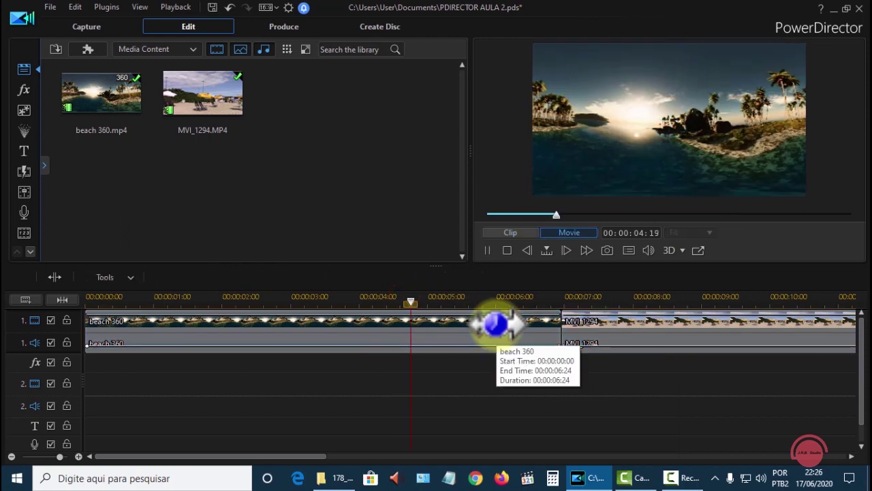
key(space)
click(156, 305)
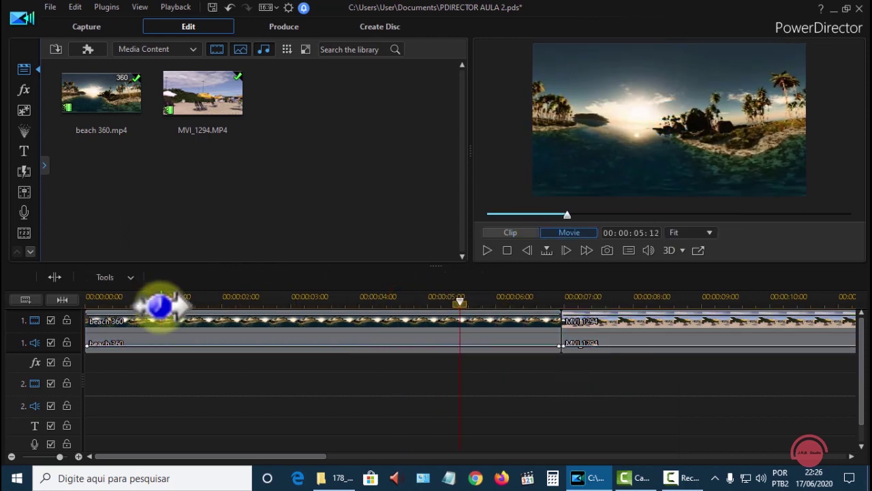
key(space)
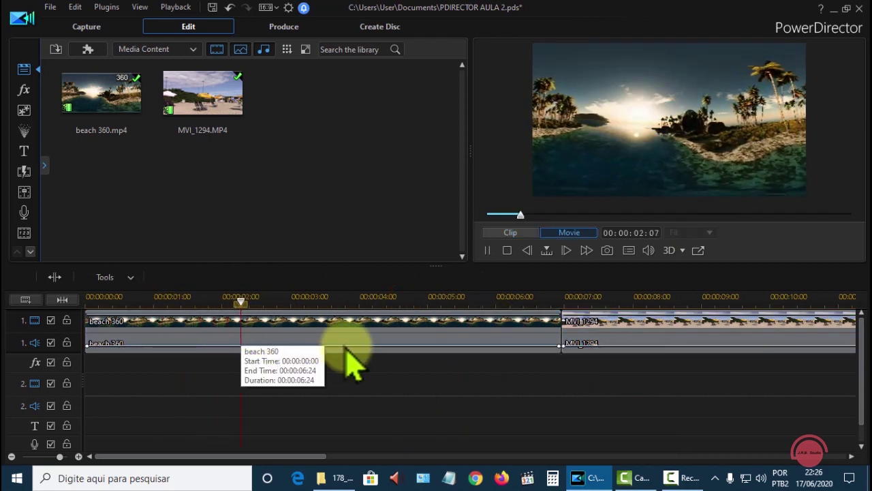
key(space)
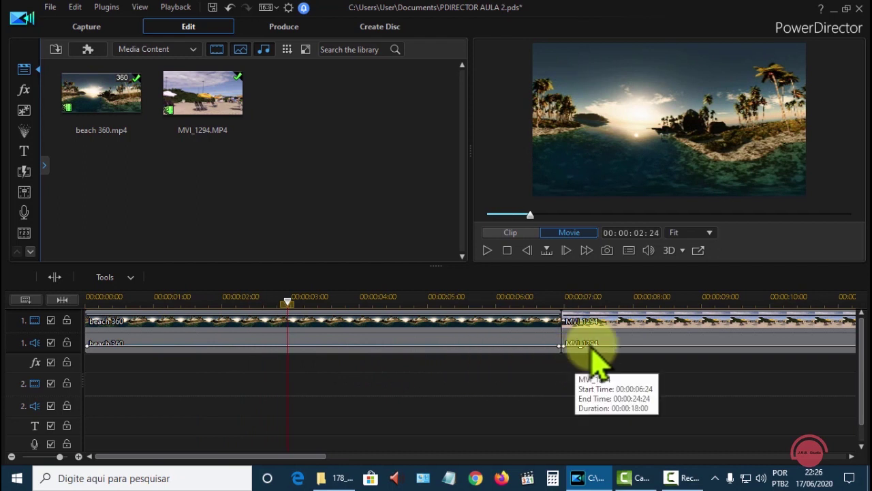
click(637, 301)
key(space)
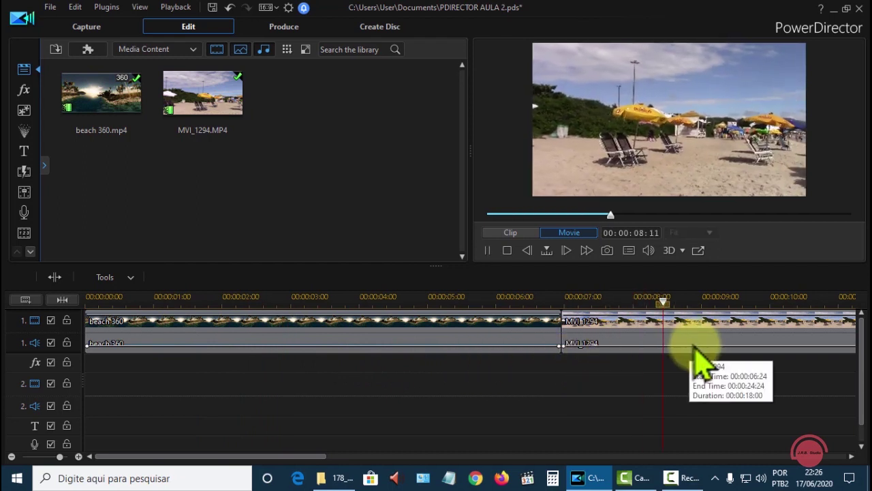
Step: Lower the audio volume line of the MVI_1294 clip on track 1 and play the clip to check its sound
click(609, 345)
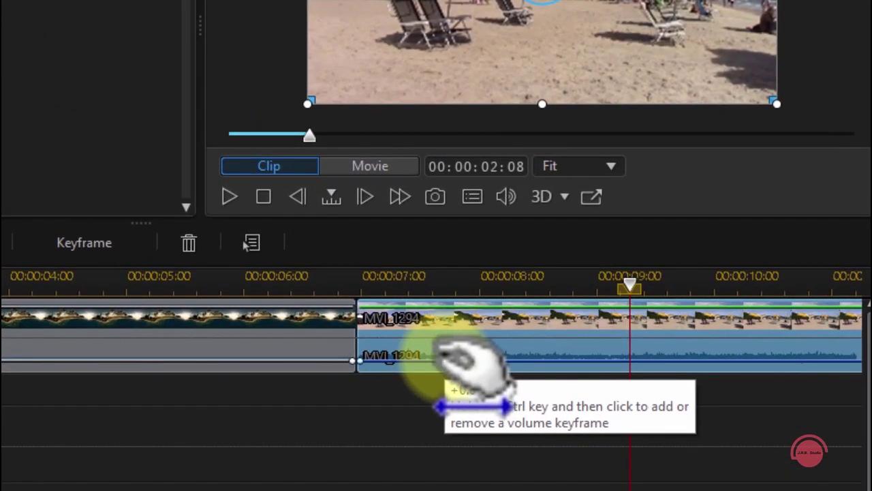
ctrl+click(443, 356)
drag(443, 356, 453, 409)
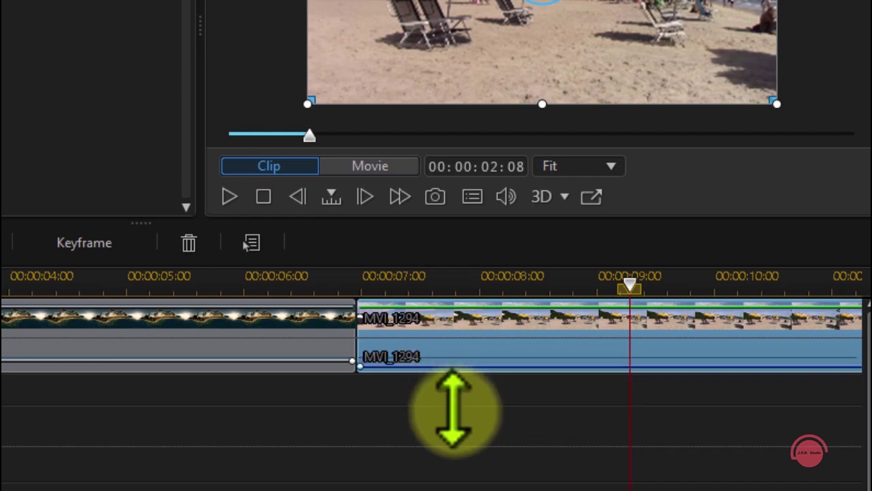
click(381, 289)
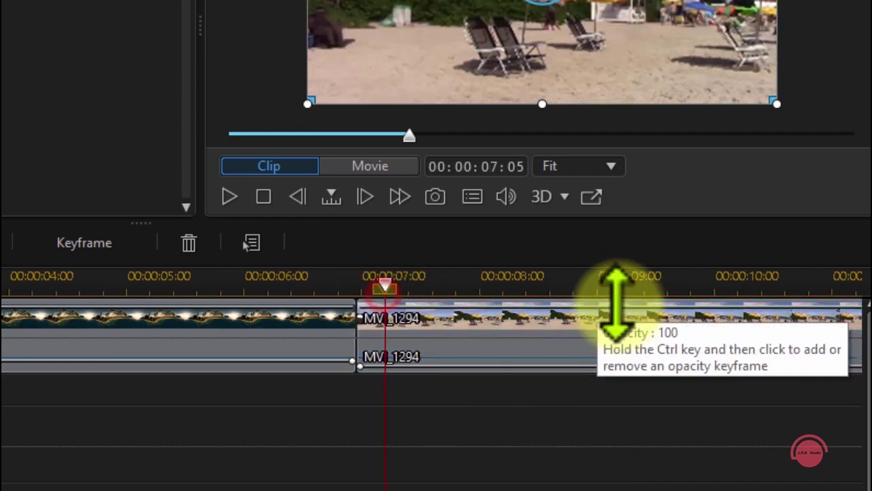
key(space)
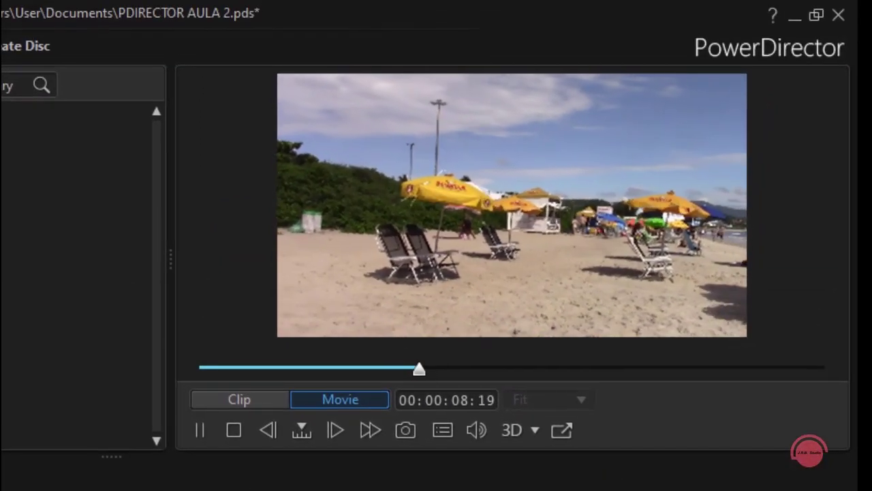
key(space)
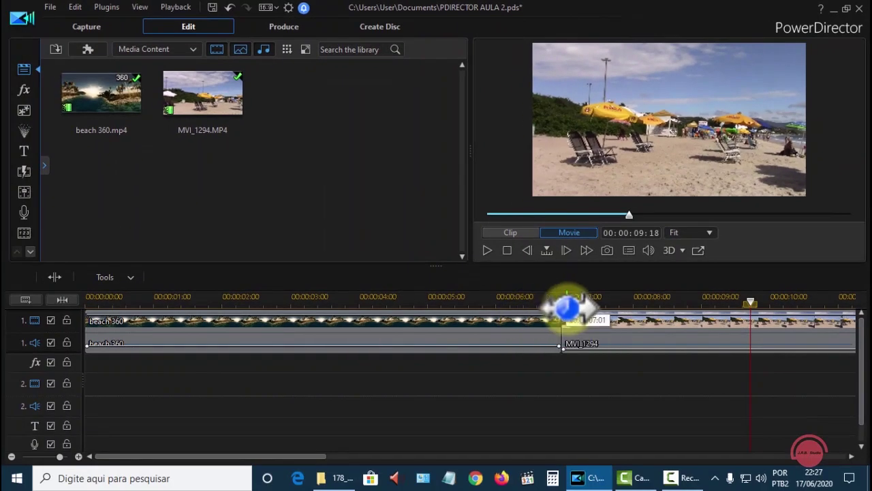
drag(565, 308, 563, 310)
click(609, 308)
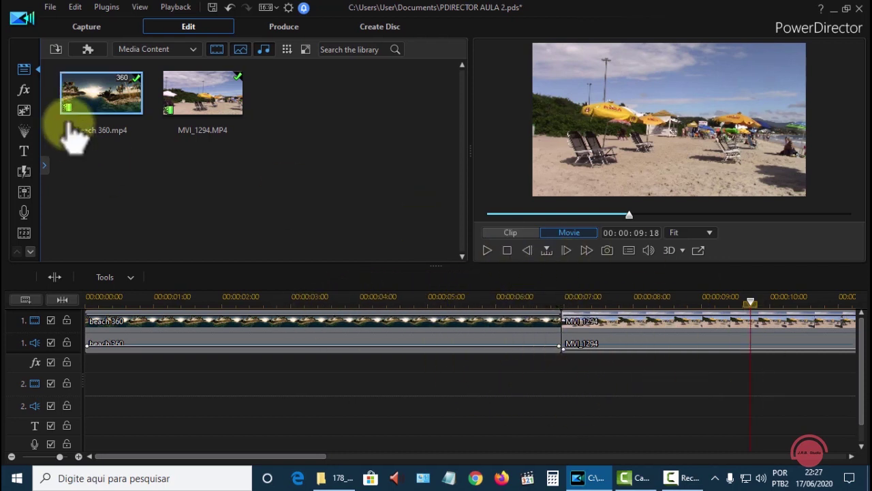
Step: Apply the Geometric transition Fade 1 at the end of beach 360 on track 1, where it meets MVI_1294
click(28, 170)
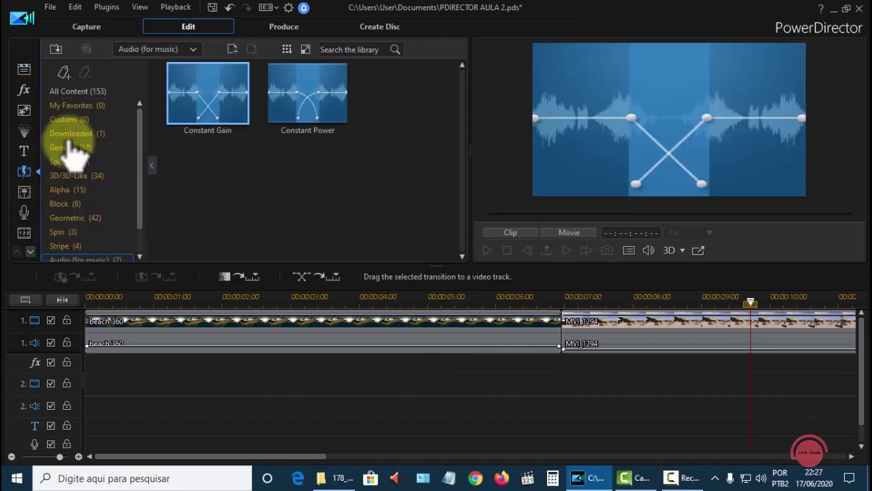
click(111, 217)
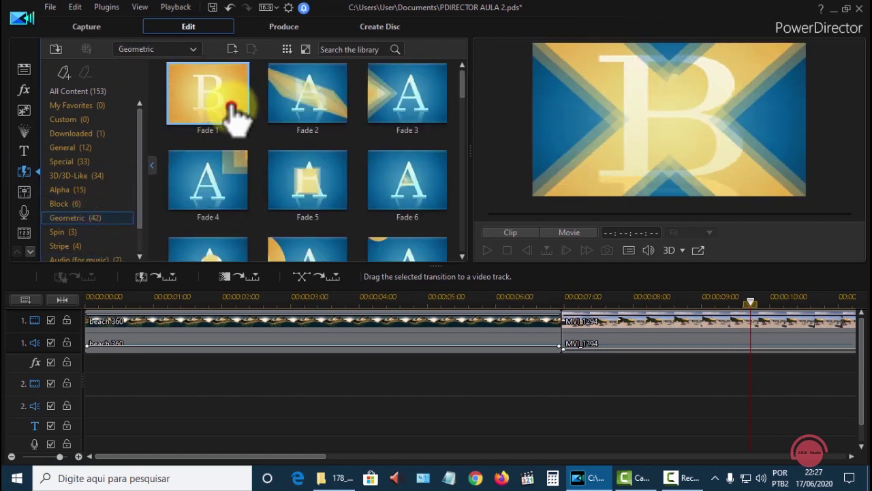
drag(230, 116, 553, 329)
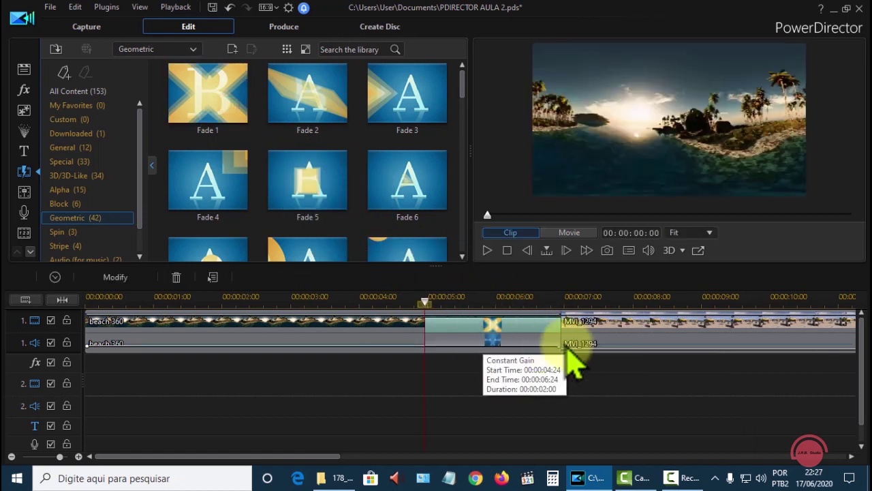
click(512, 328)
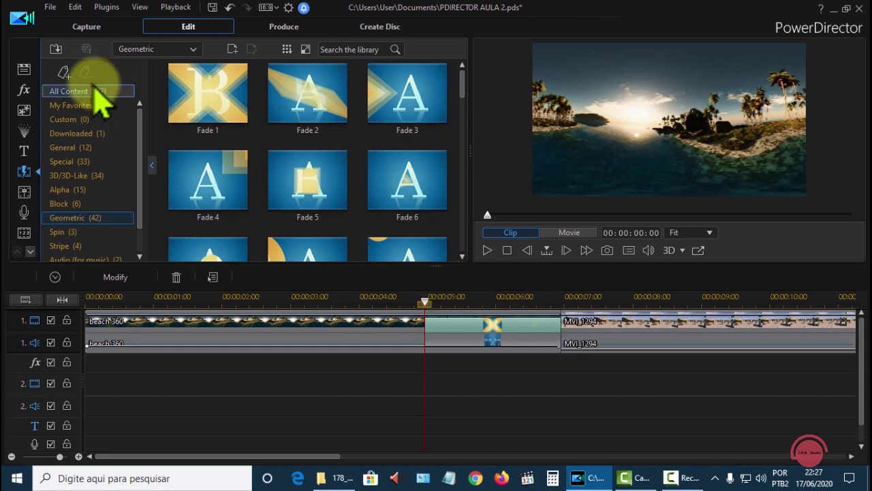
Step: Set the default transition behavior to Cross in the editing preferences, keeping Cross Fade as the photo transition type
click(75, 8)
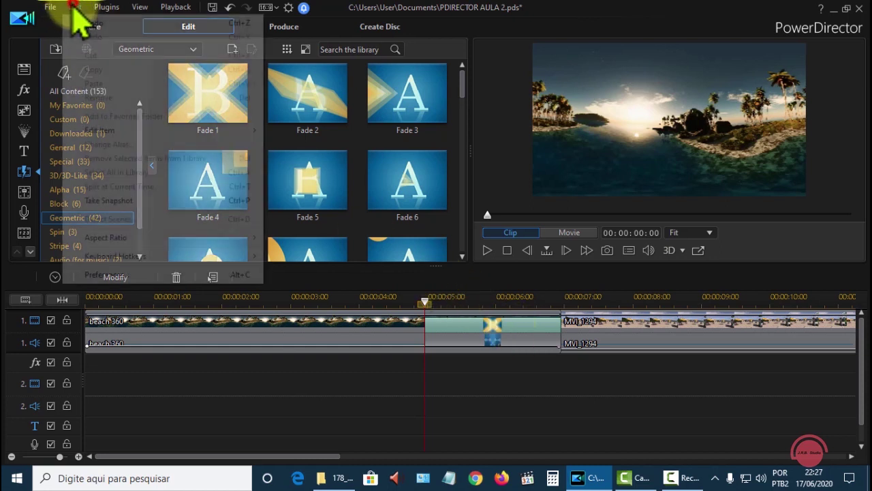
click(119, 275)
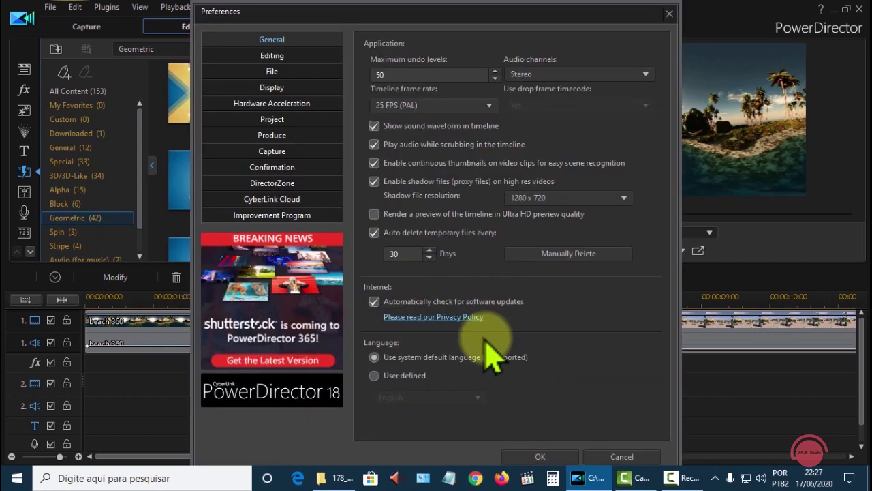
click(274, 57)
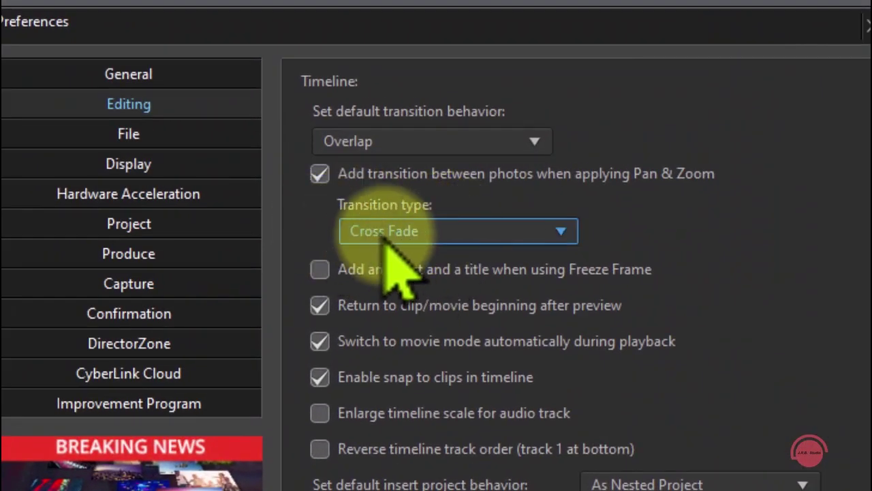
click(559, 231)
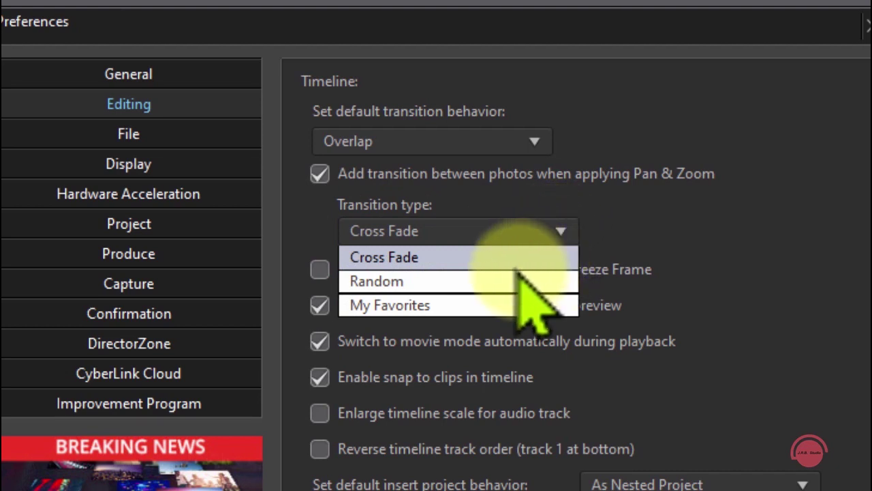
click(403, 254)
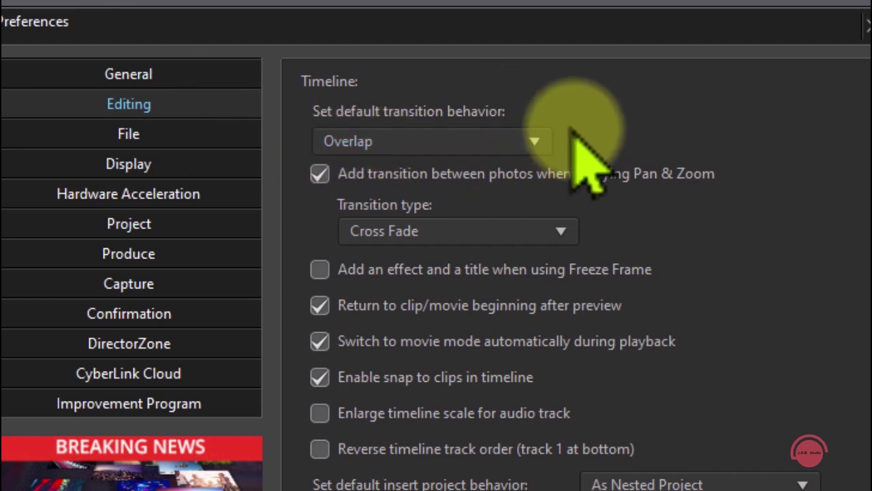
click(535, 141)
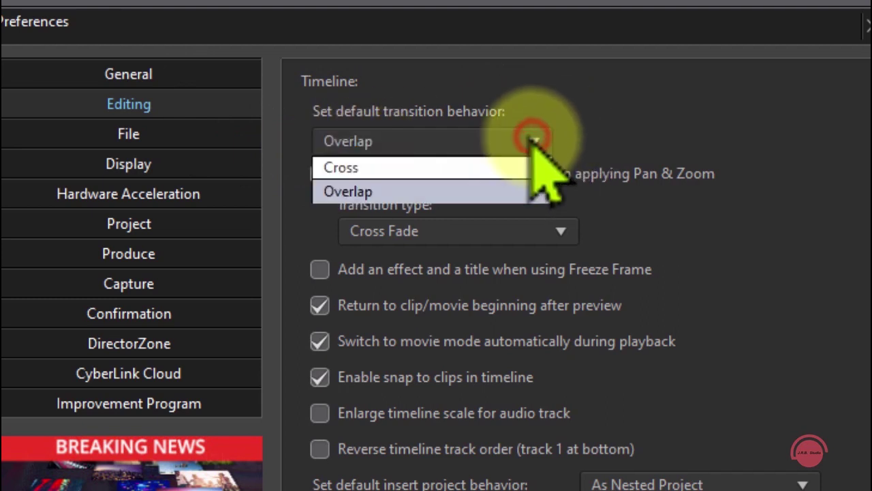
click(411, 181)
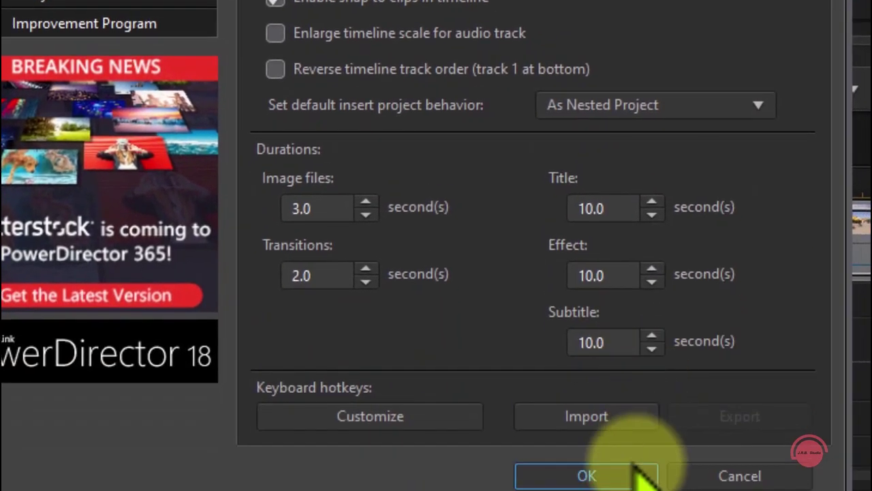
click(633, 470)
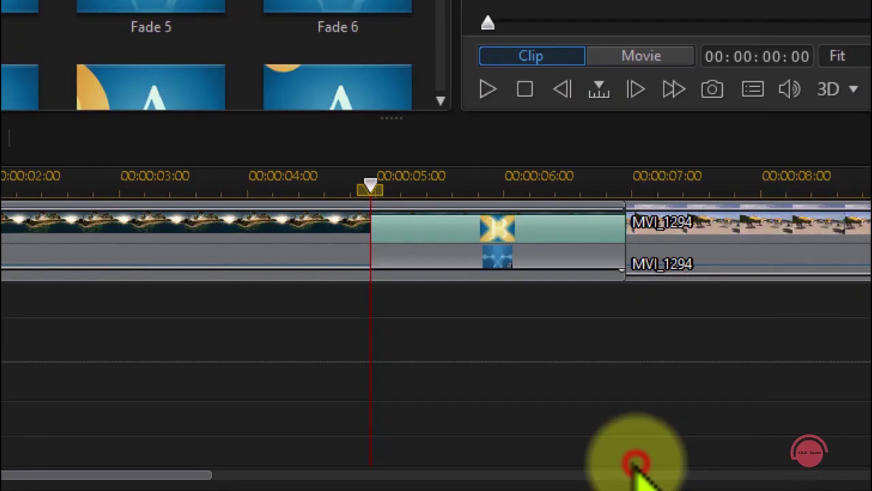
Step: Delete the overlap transition, apply Fade 1 again across the cut between beach 360 and MVI_1294, and play through it
click(517, 233)
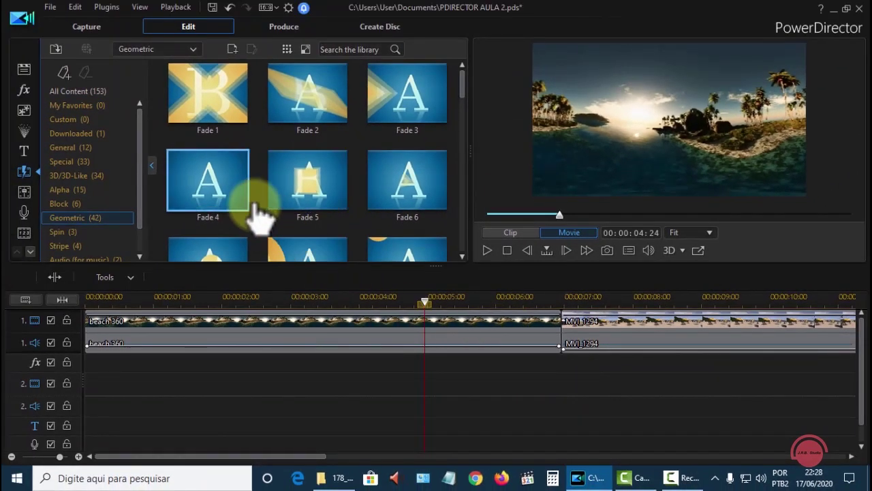
drag(229, 92, 633, 331)
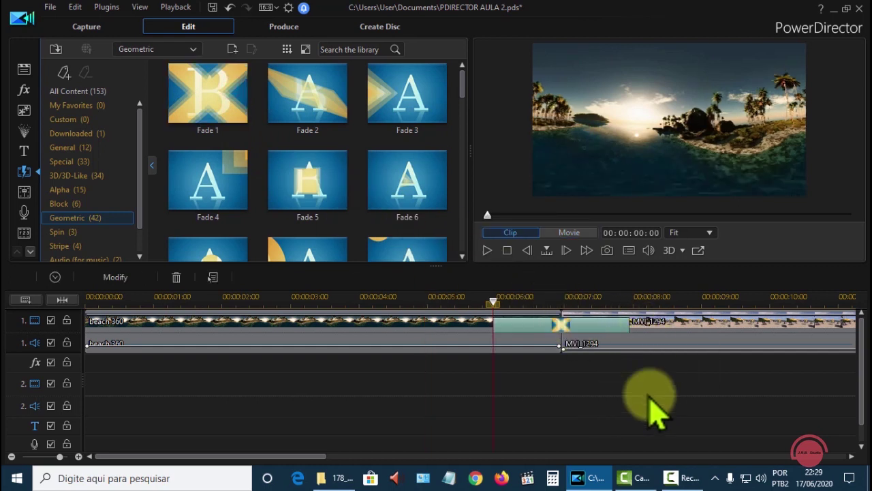
click(487, 251)
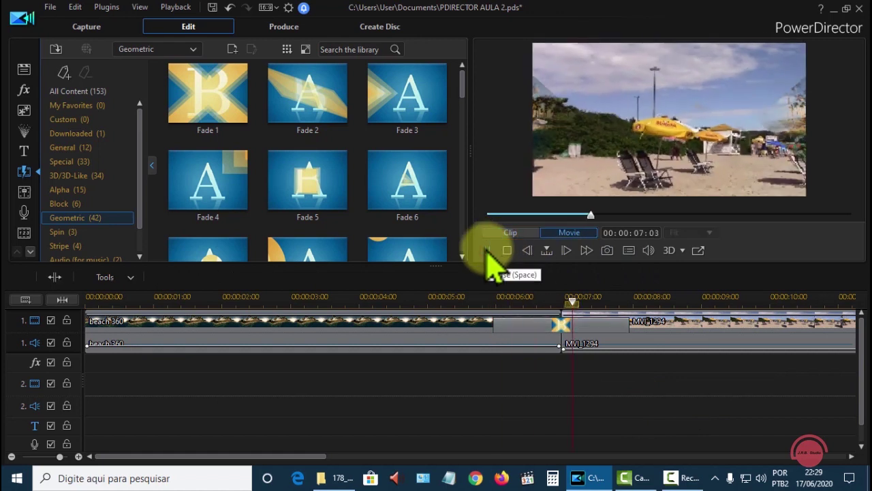
click(487, 252)
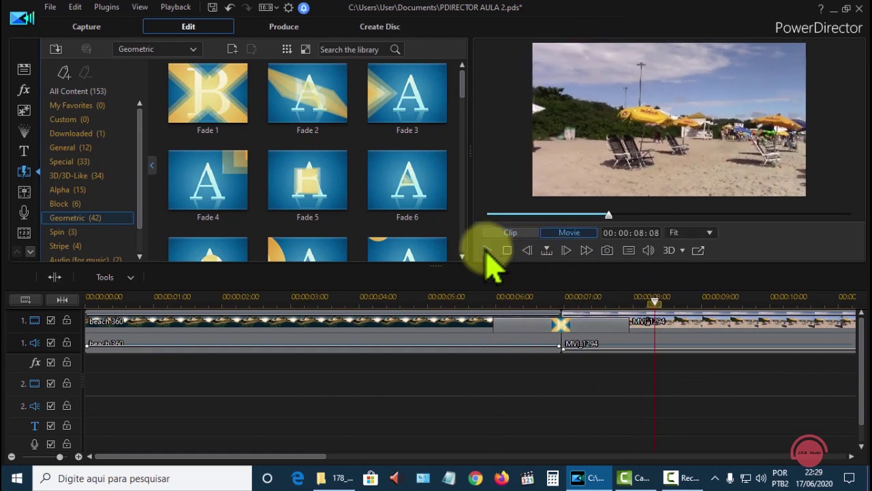
click(315, 299)
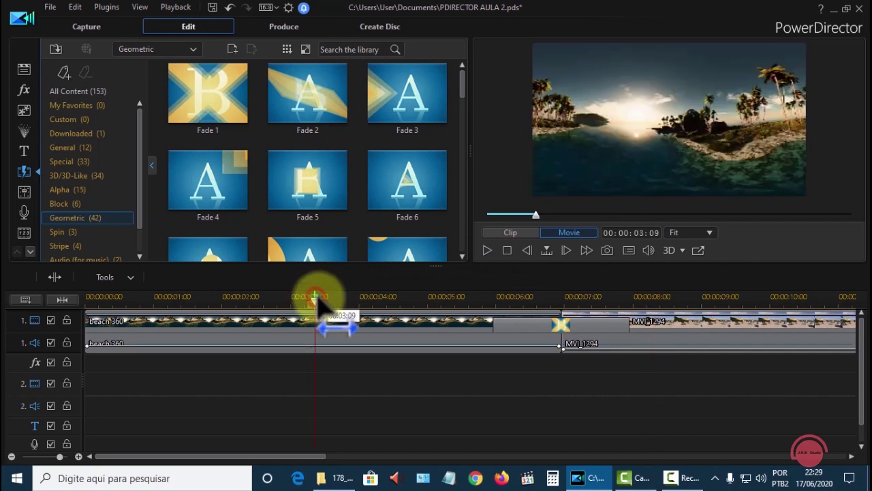
click(487, 252)
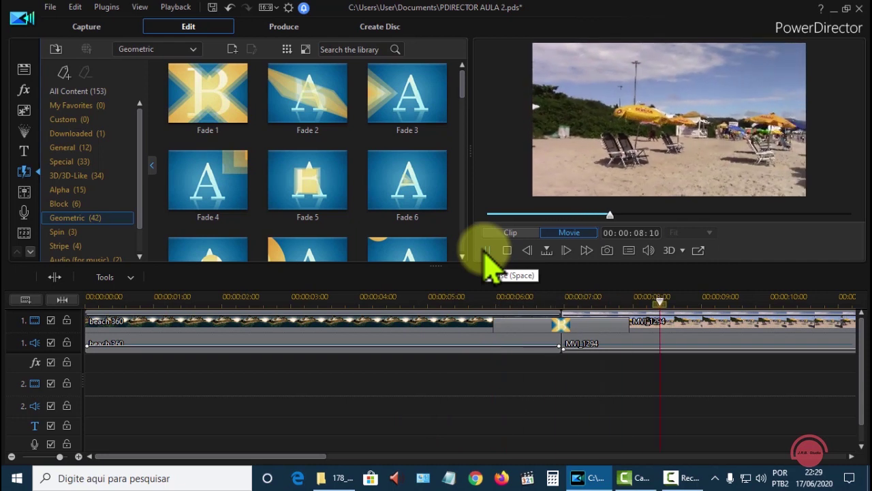
click(486, 251)
Step: Replace the transition between beach 360 and MVI_1294 with Fade 5 and play through the cut
drag(332, 189, 572, 325)
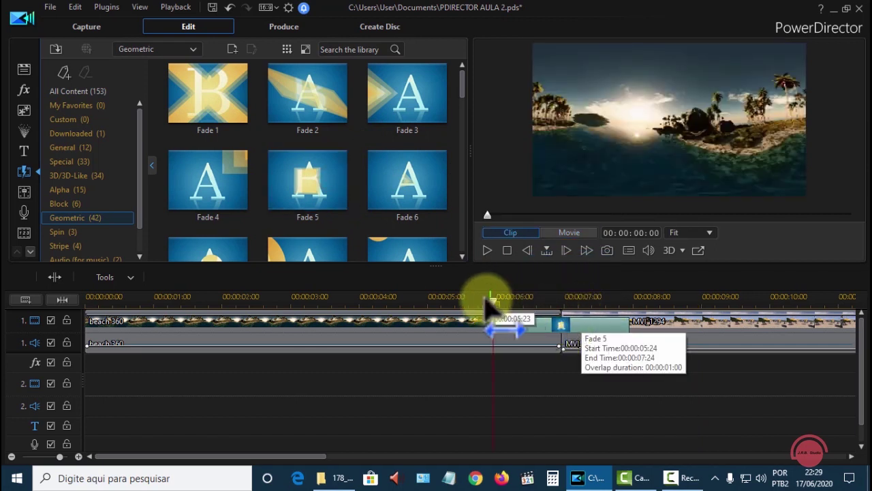
click(350, 296)
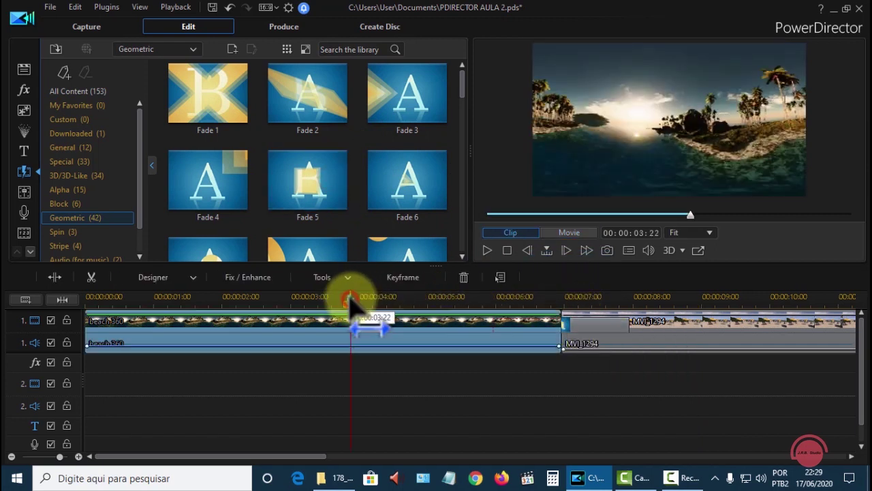
key(space)
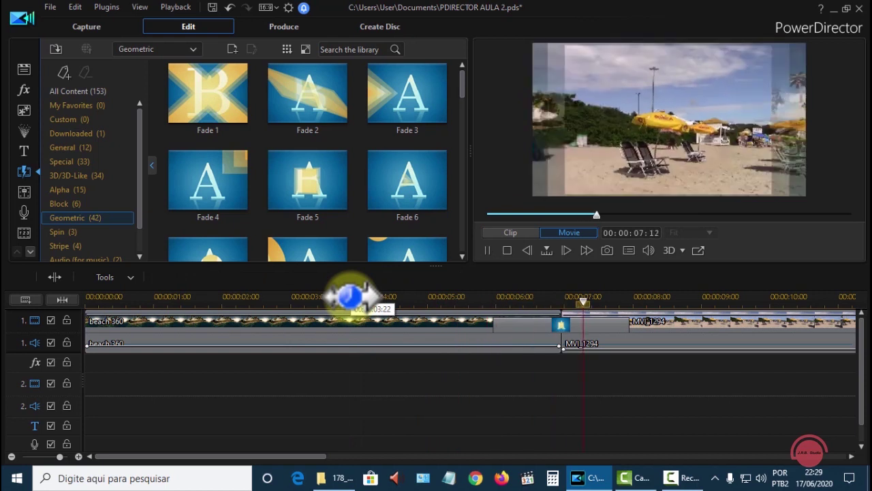
key(space)
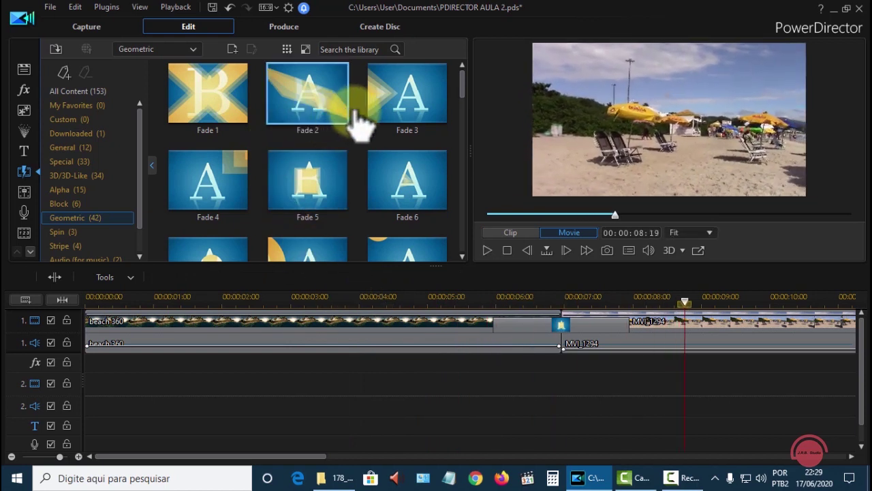
Step: Replace the transition between beach 360 and MVI_1294 with Fade 3 and play through the cut
drag(436, 75, 567, 325)
mouse_move(341, 292)
mouse_down()
mouse_move(445, 307)
mouse_move(349, 302)
mouse_up()
click(348, 301)
key(space)
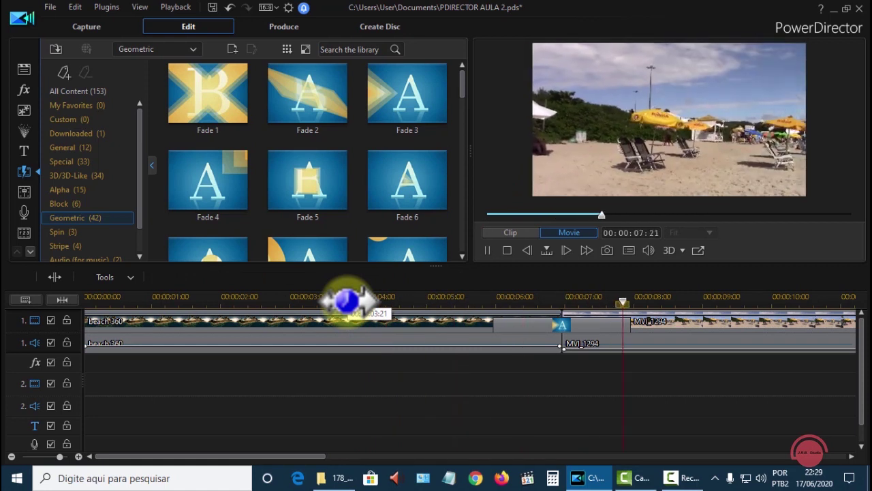
key(space)
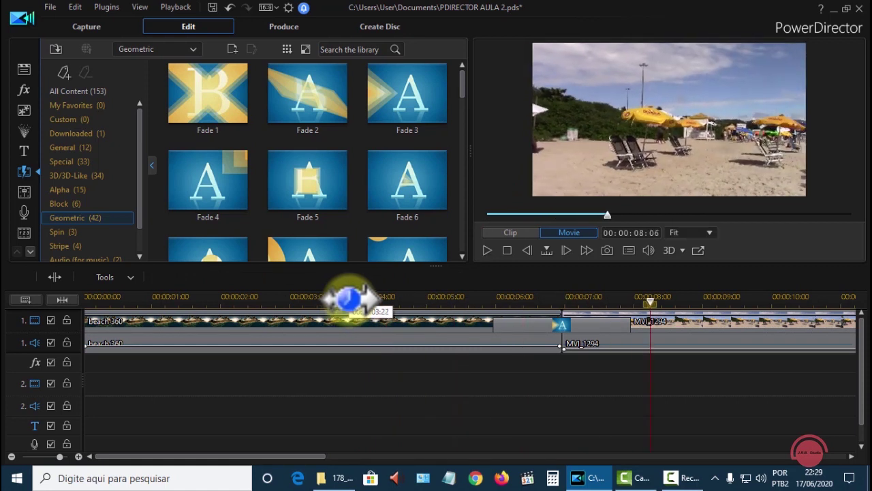